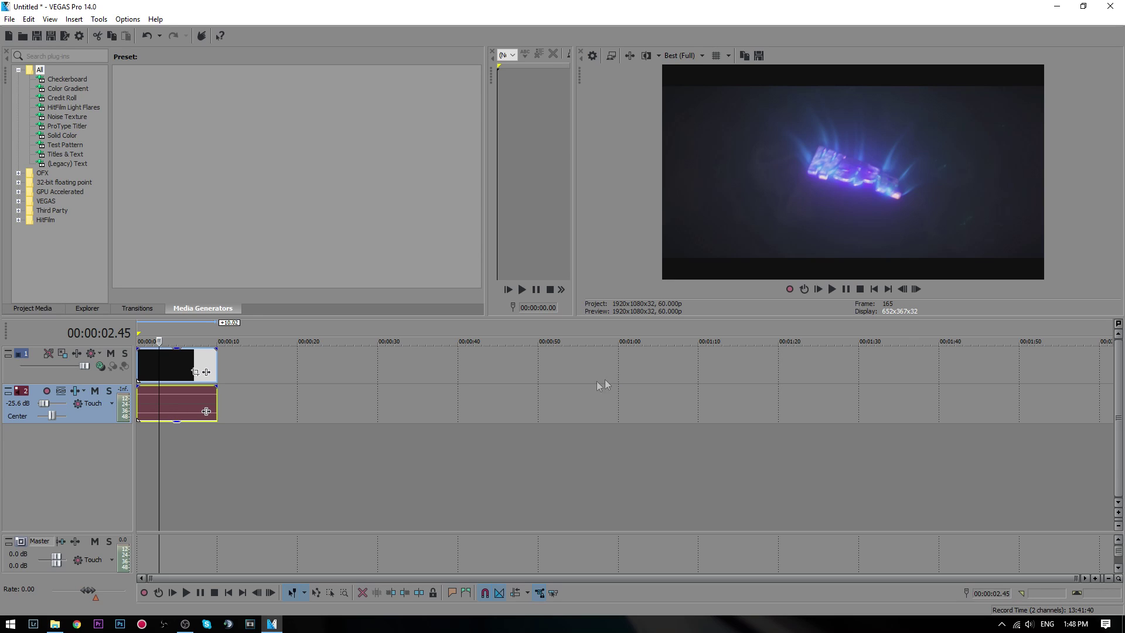
Scrub the title between about 2 and 4 seconds and play a short preview
click(170, 333)
drag(170, 333, 157, 333)
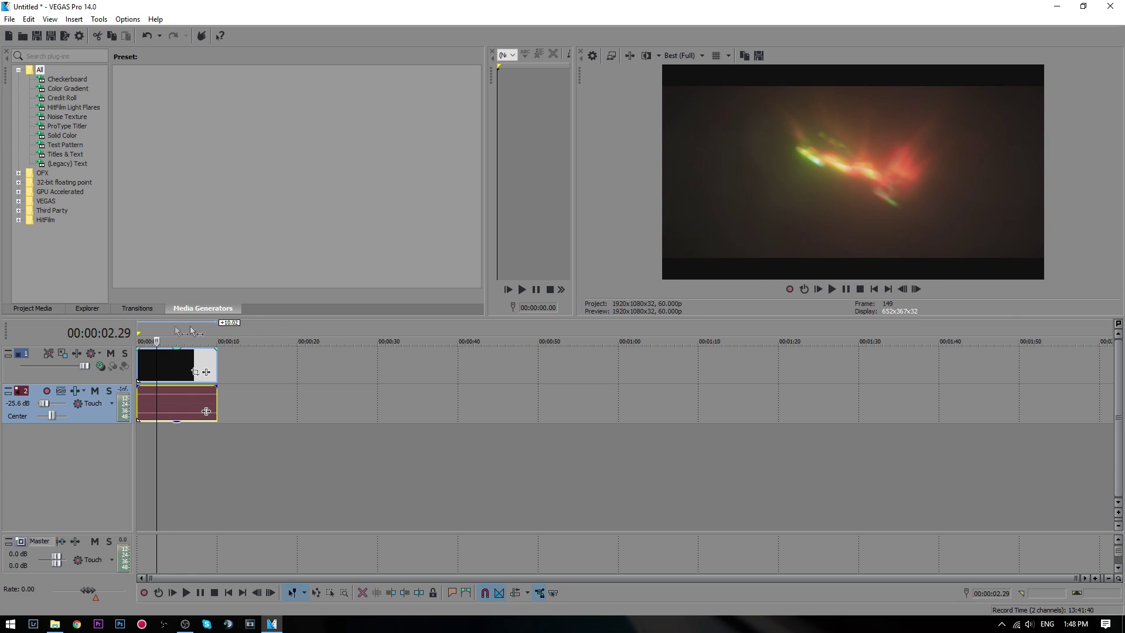
click(832, 289)
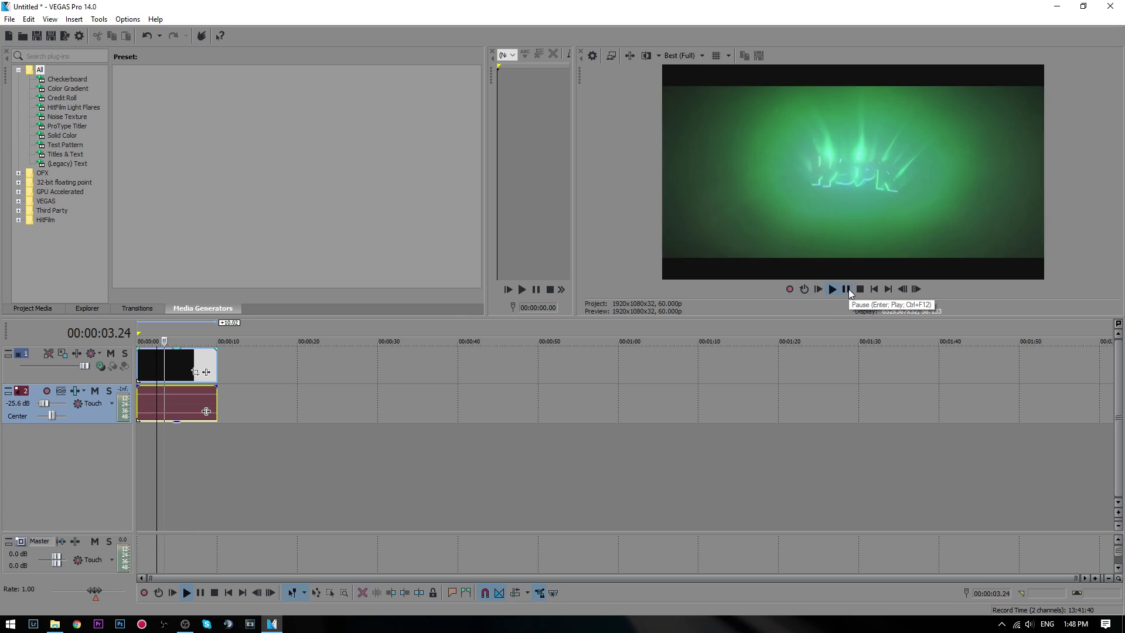
click(847, 290)
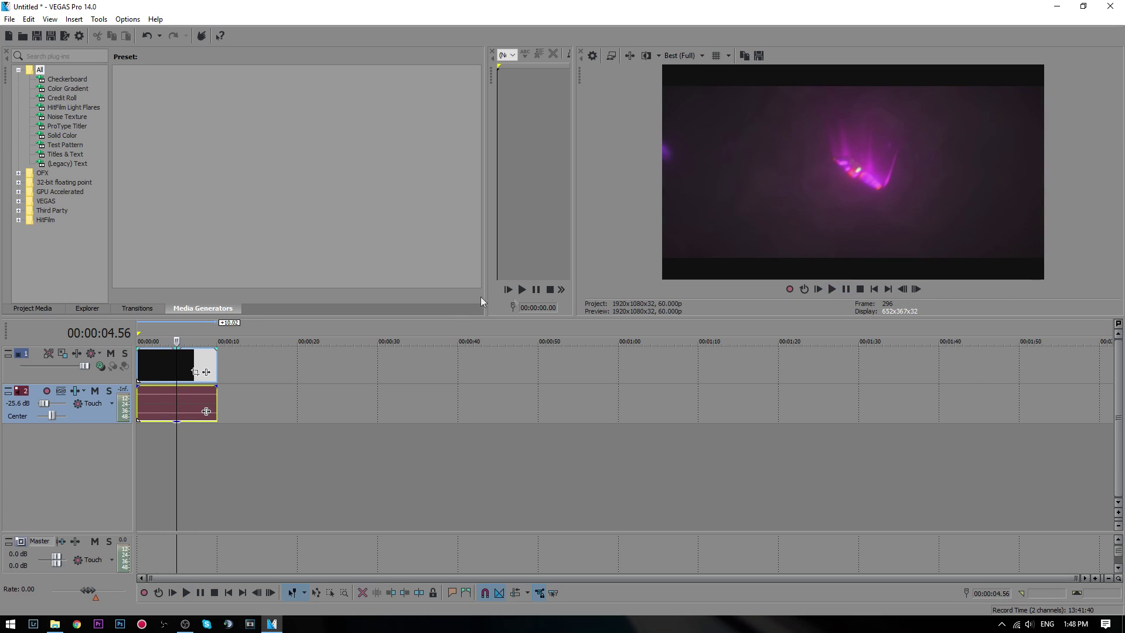
drag(156, 331, 176, 329)
click(155, 332)
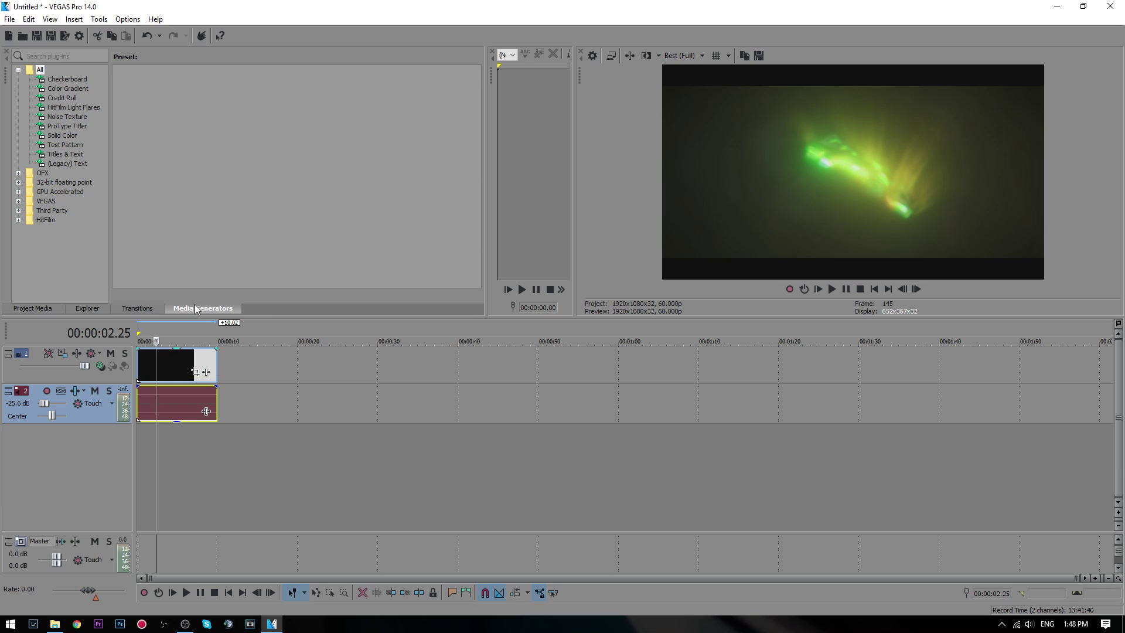
Open Project Video Properties and confirm width 1920 and height 1080
click(593, 55)
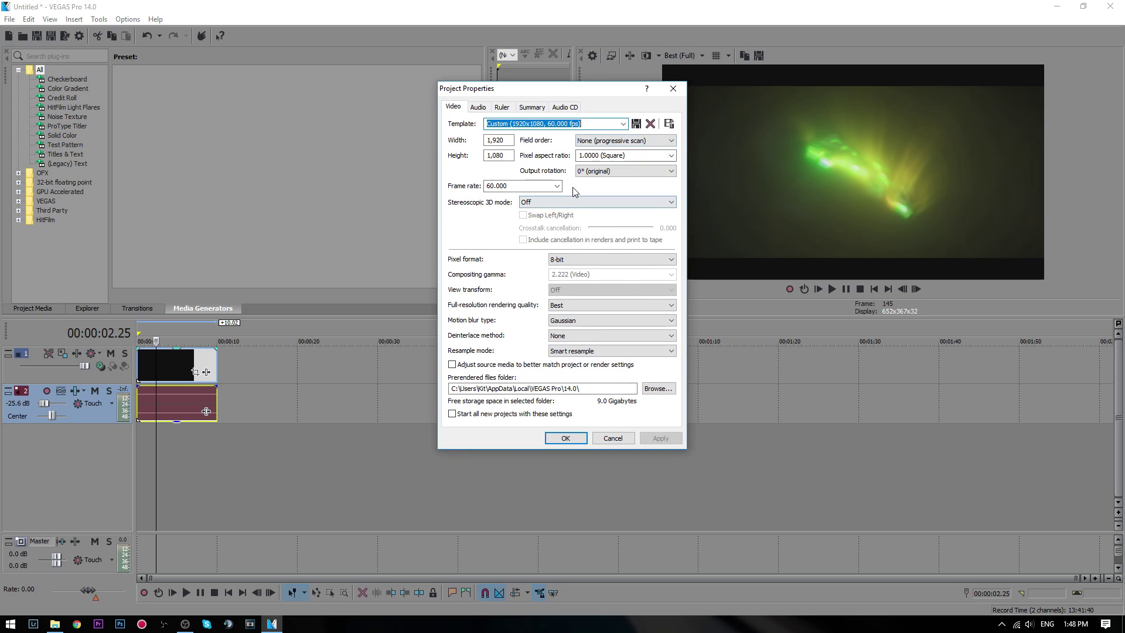
click(623, 124)
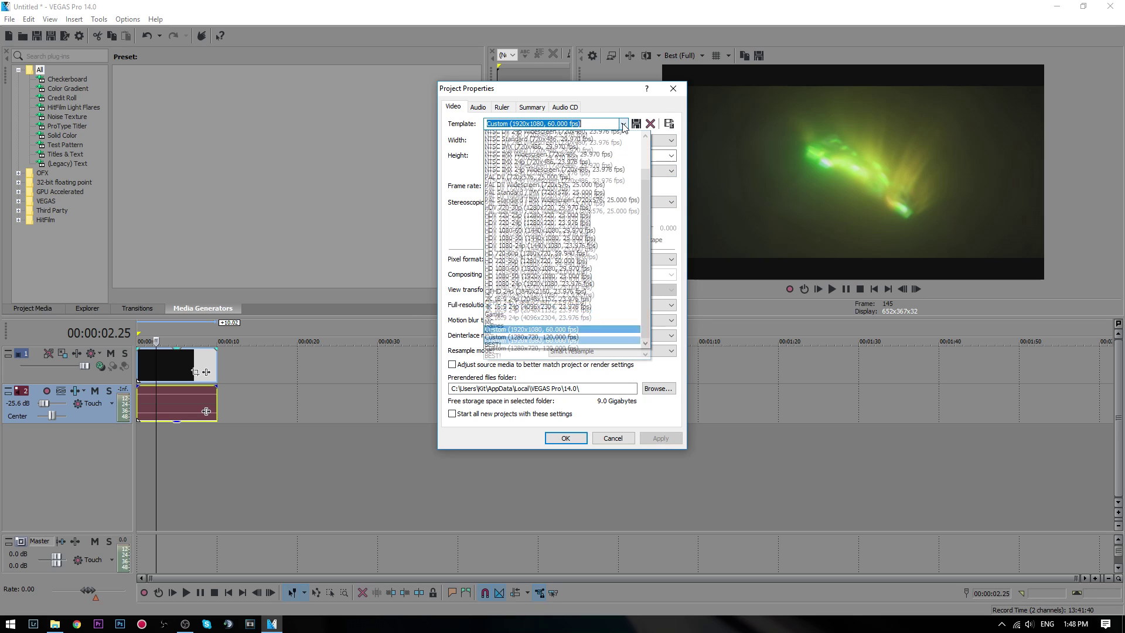
click(623, 123)
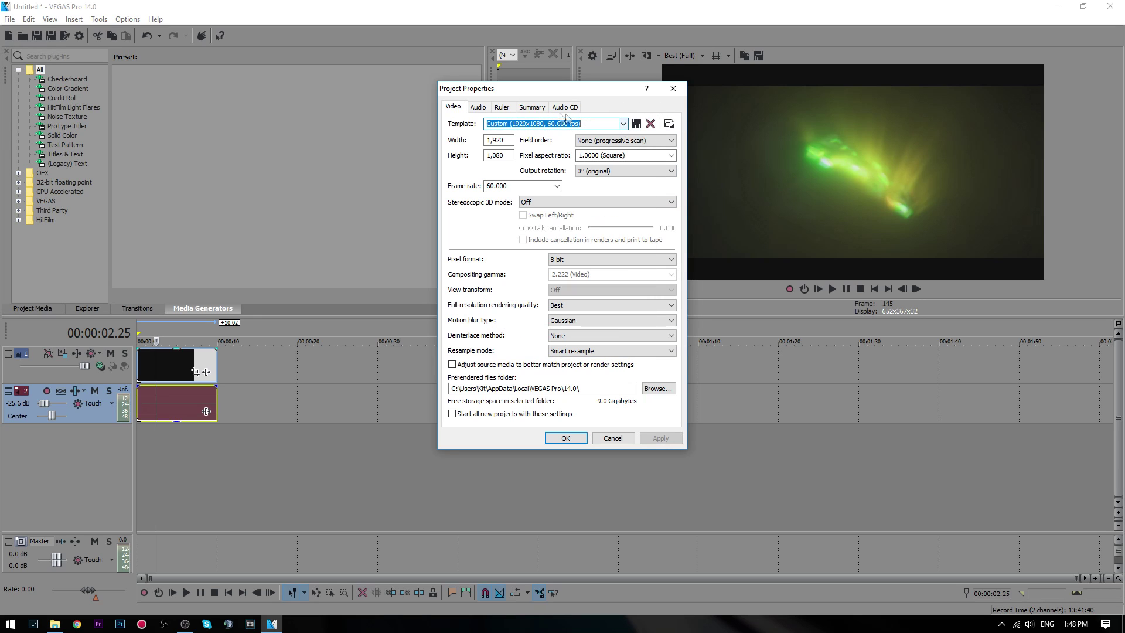
click(508, 139)
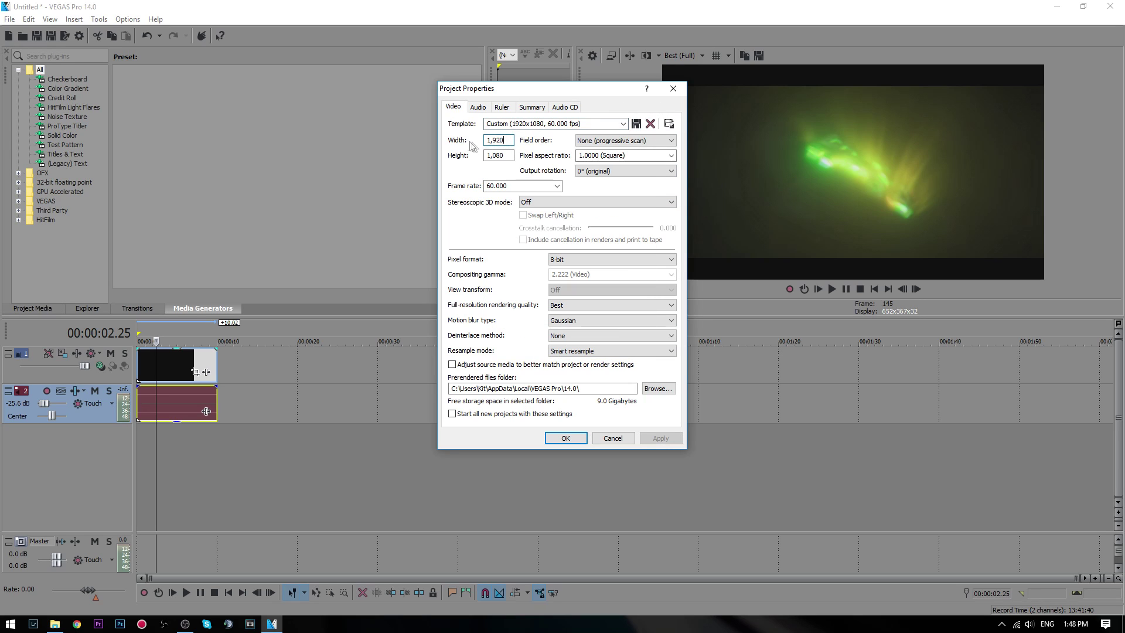
click(509, 155)
Try a 30 fps frame rate for the project
click(510, 186)
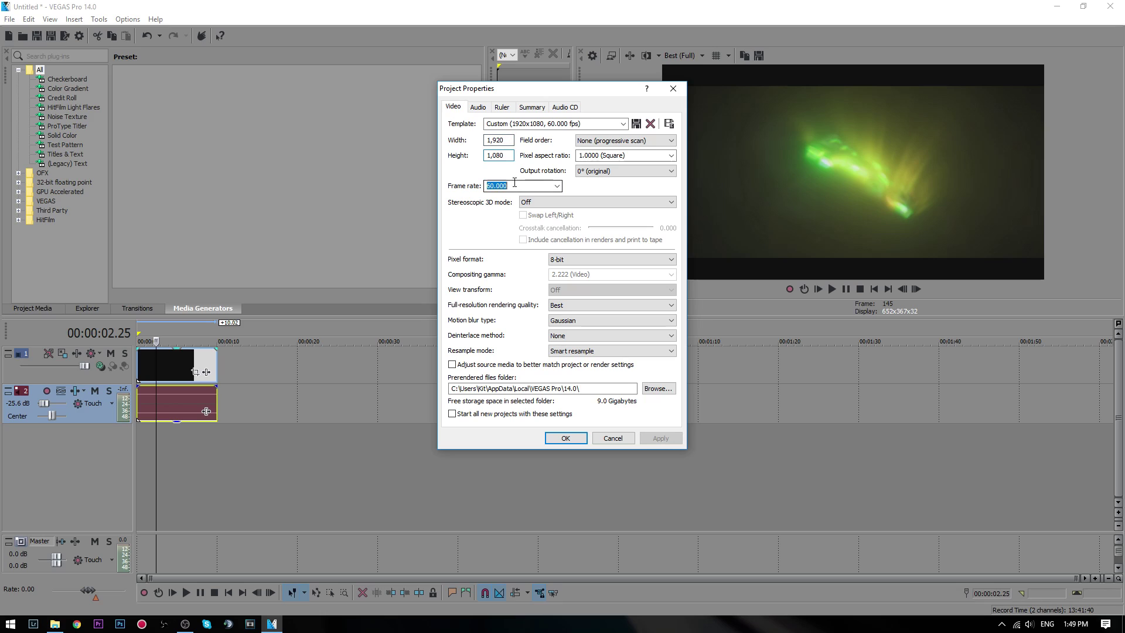
click(557, 188)
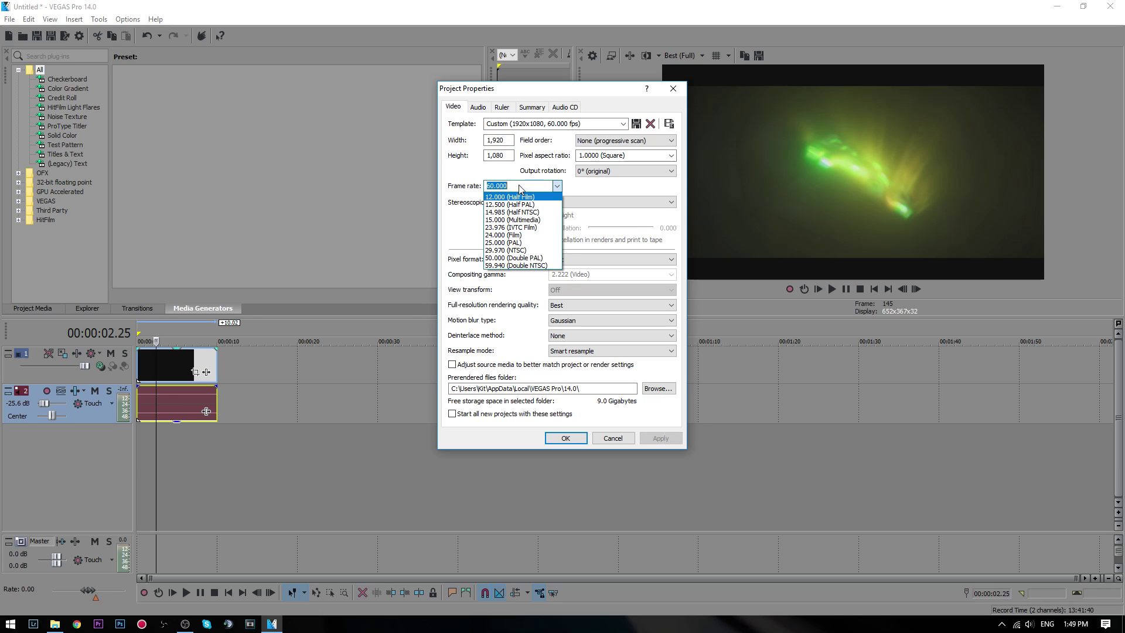
click(519, 186)
click(557, 187)
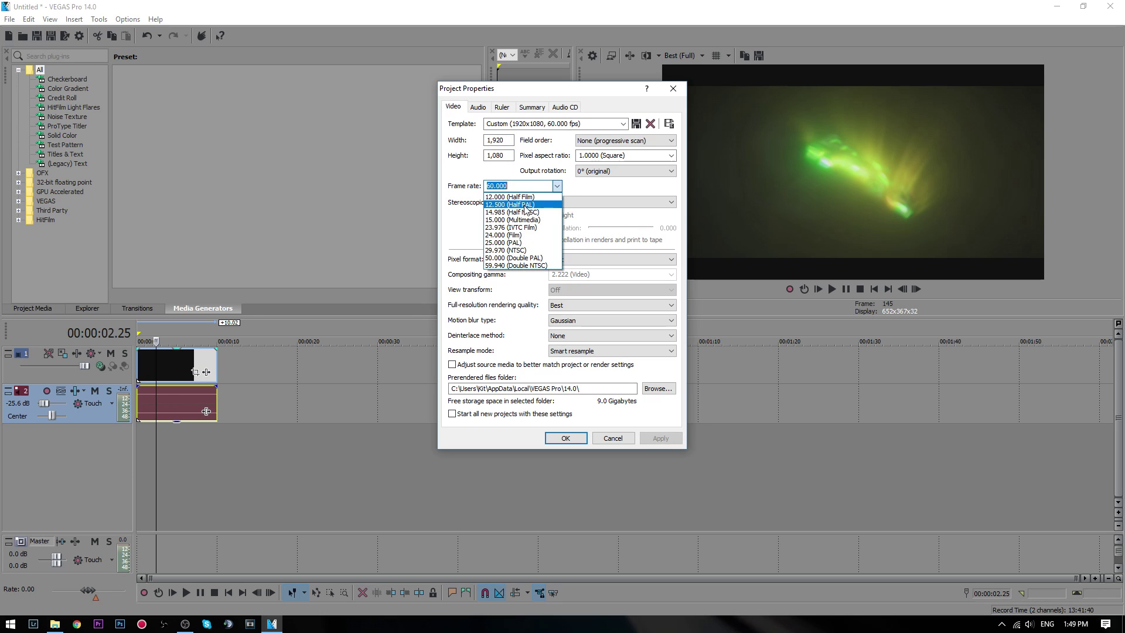
text(30)
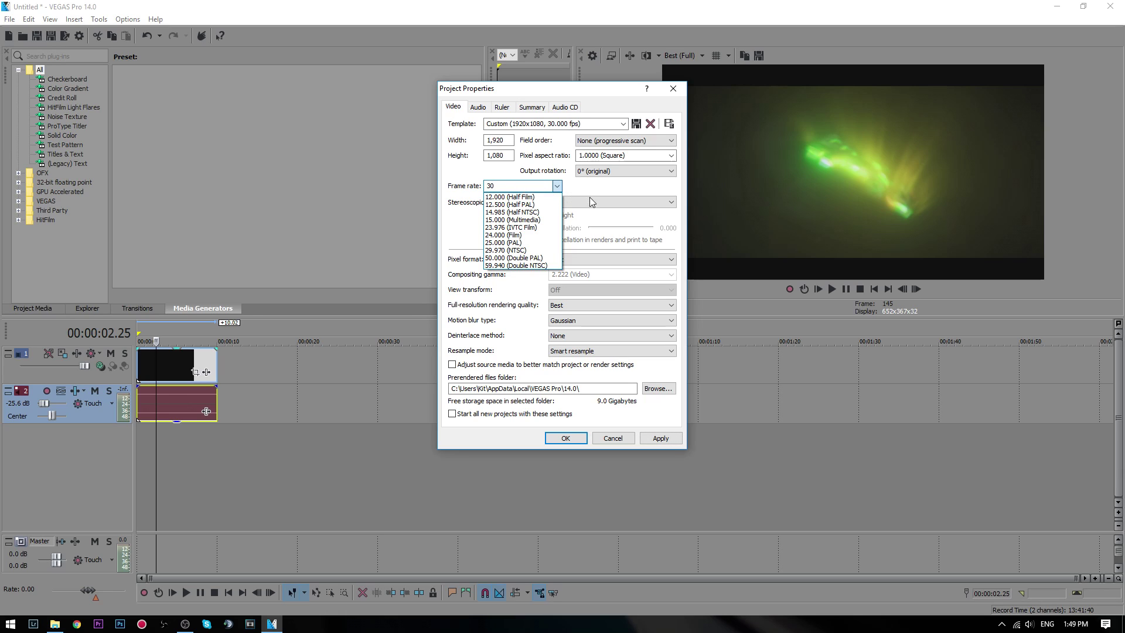
click(589, 202)
click(560, 202)
click(566, 199)
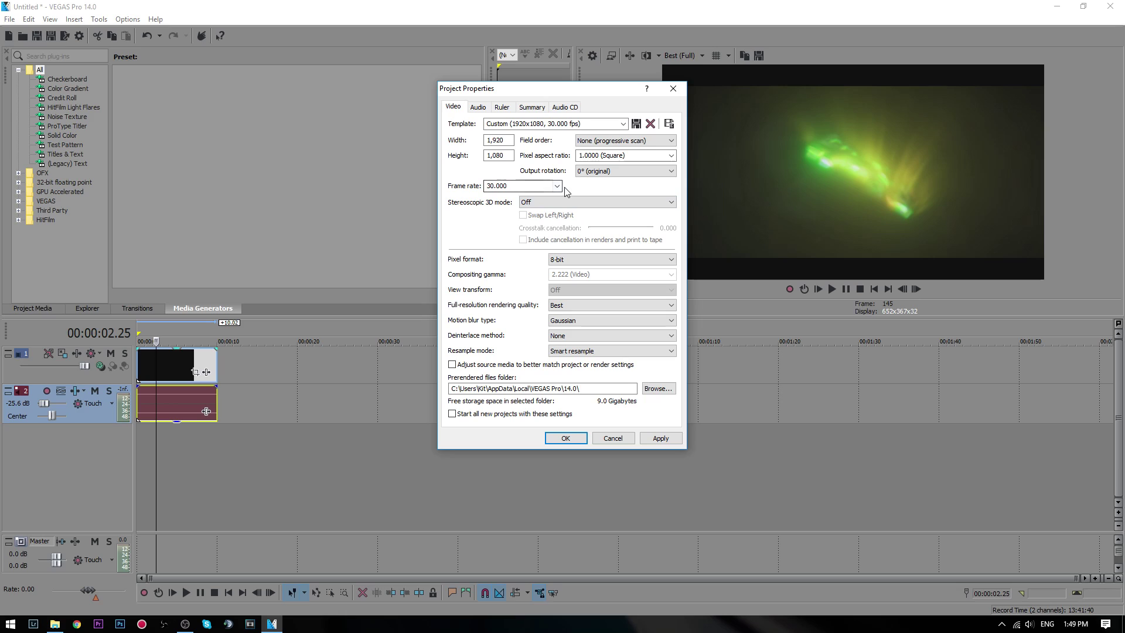
Set the project frame rate to 60 fps, correcting a mistyped 240
click(557, 187)
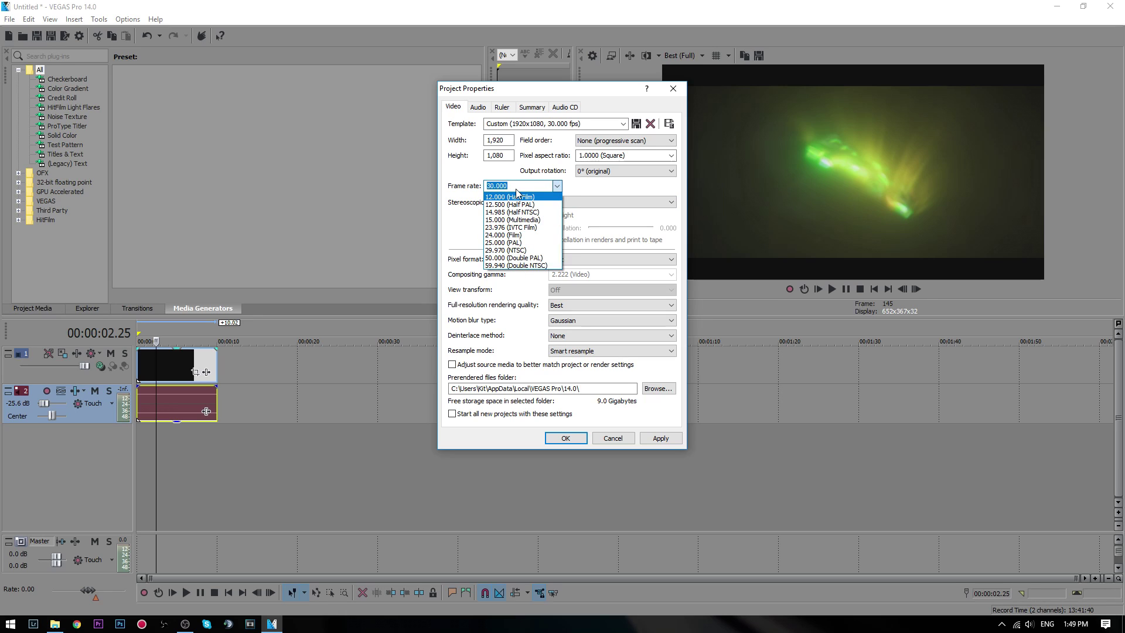
text(60)
key(Return)
click(577, 205)
click(577, 212)
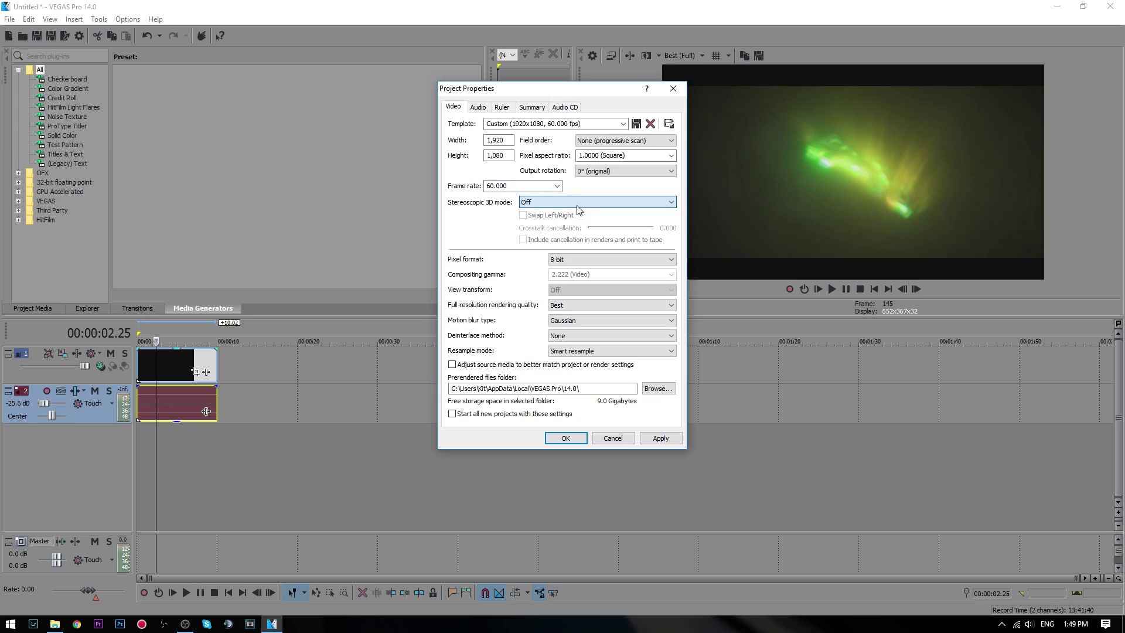
double_click(510, 188)
text(24)
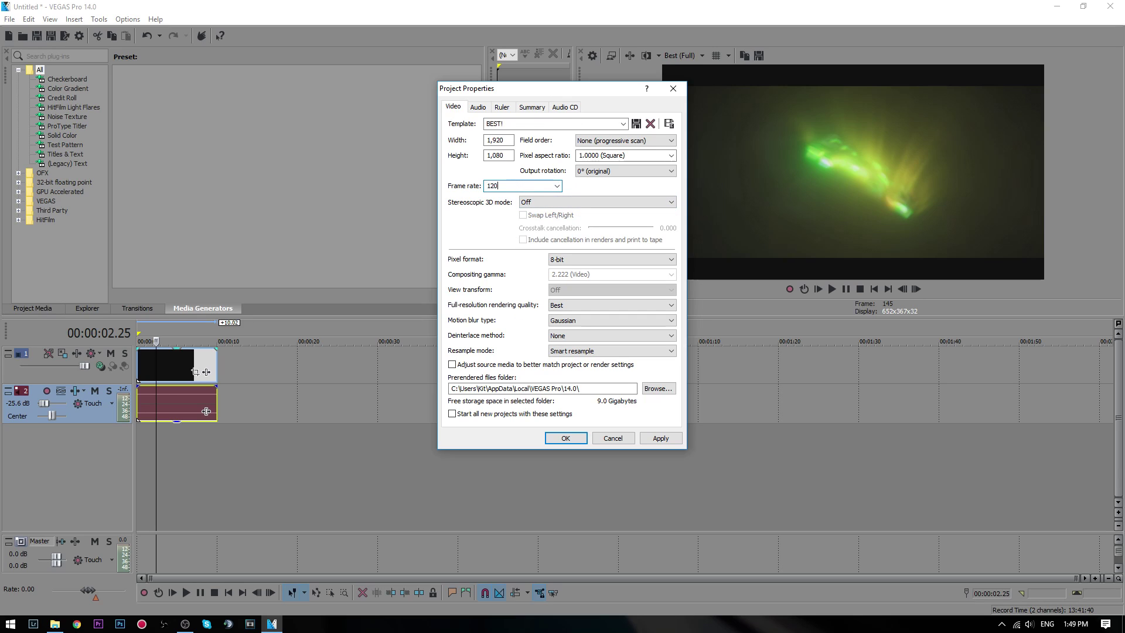
text(0)
key(Tab)
key(BackSpace)
text(60)
Leave the stereoscopic 3D mode set to Off
click(620, 202)
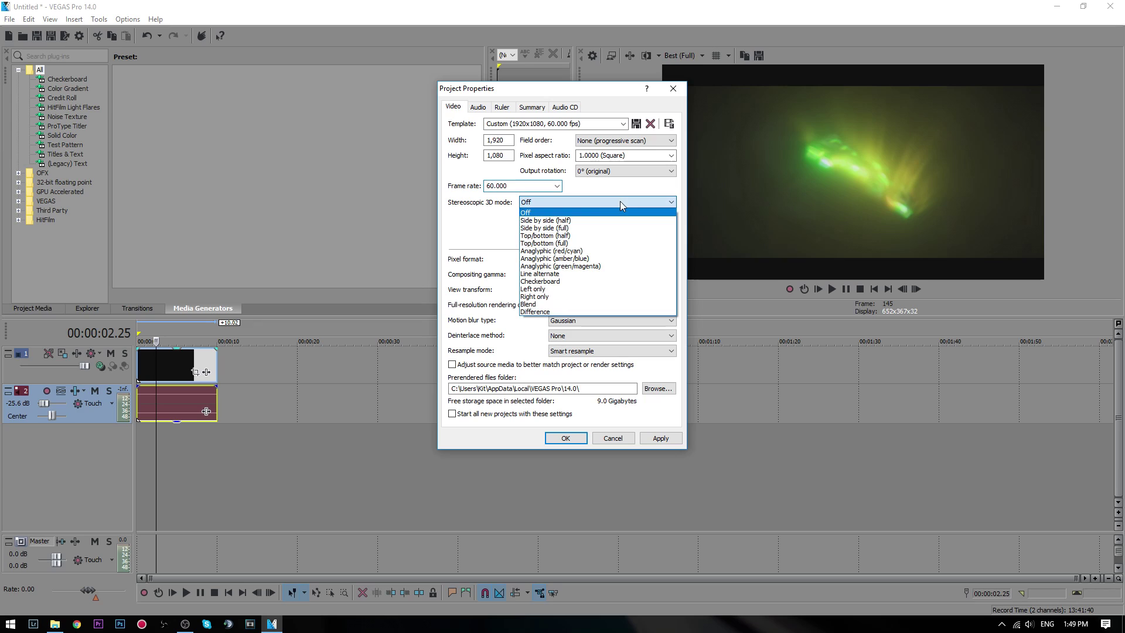
click(603, 200)
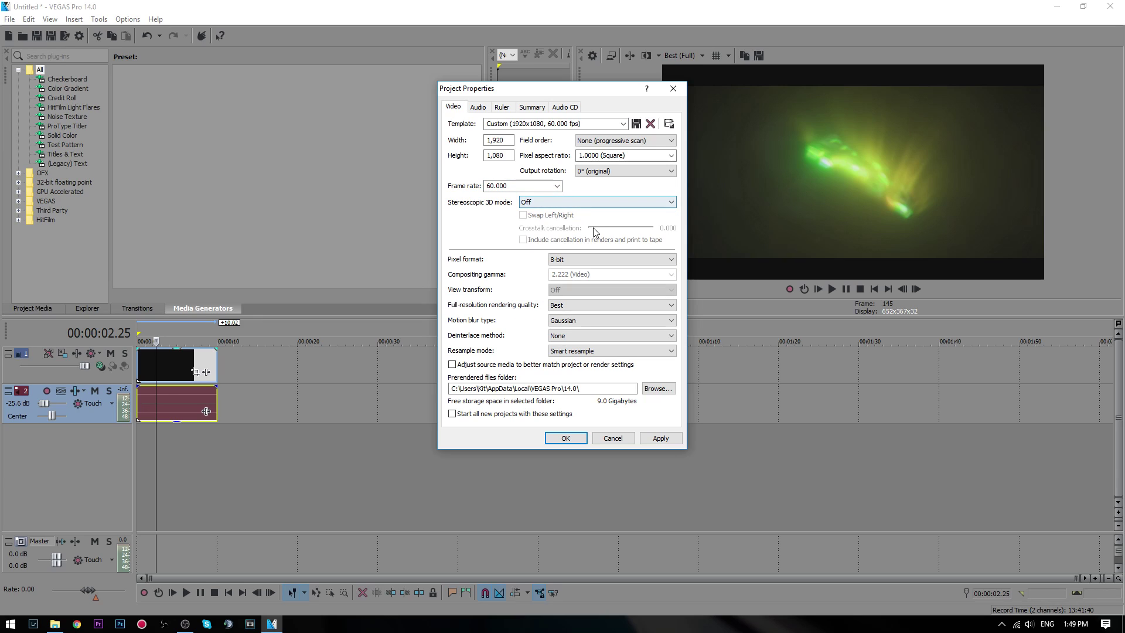
click(542, 205)
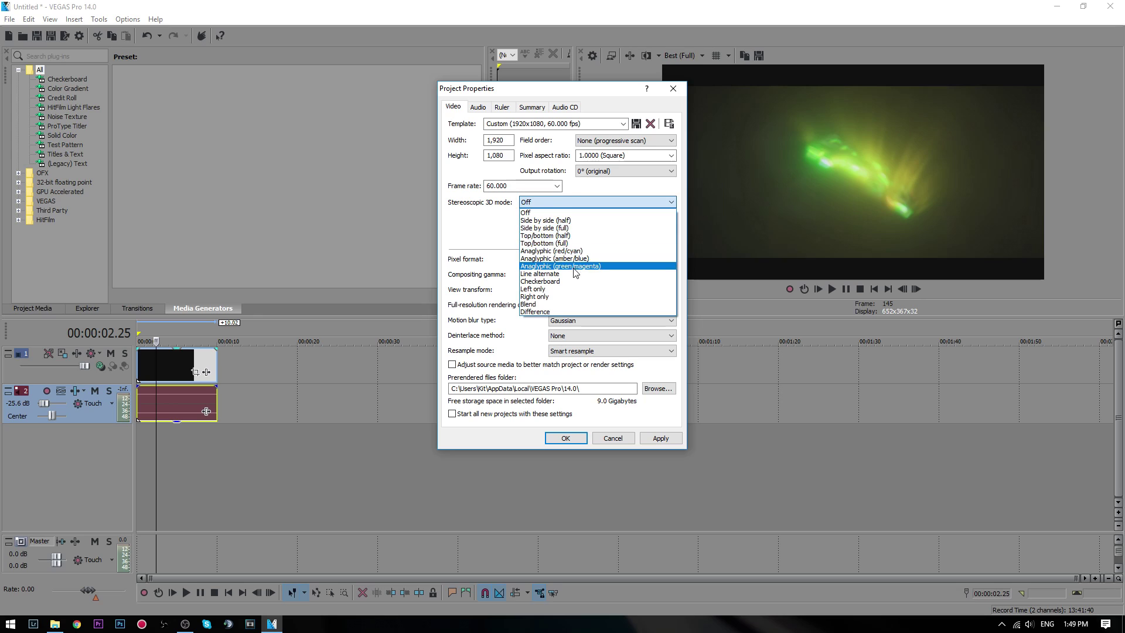
click(541, 208)
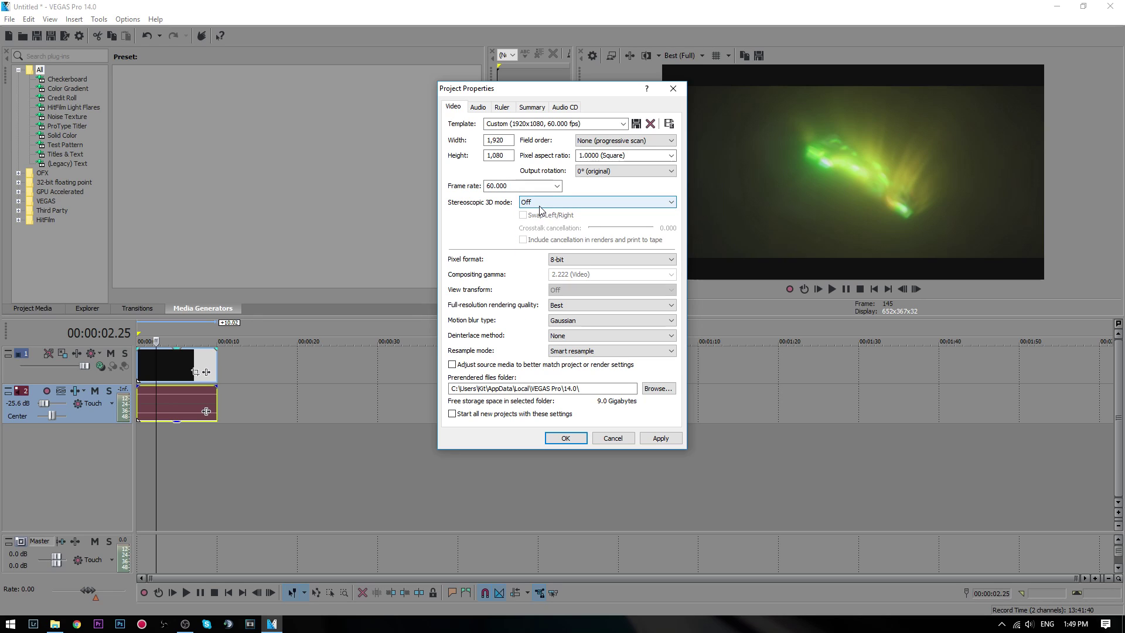
Keep pixel format at 8-bit after trying 32-bit floating point full range
click(586, 260)
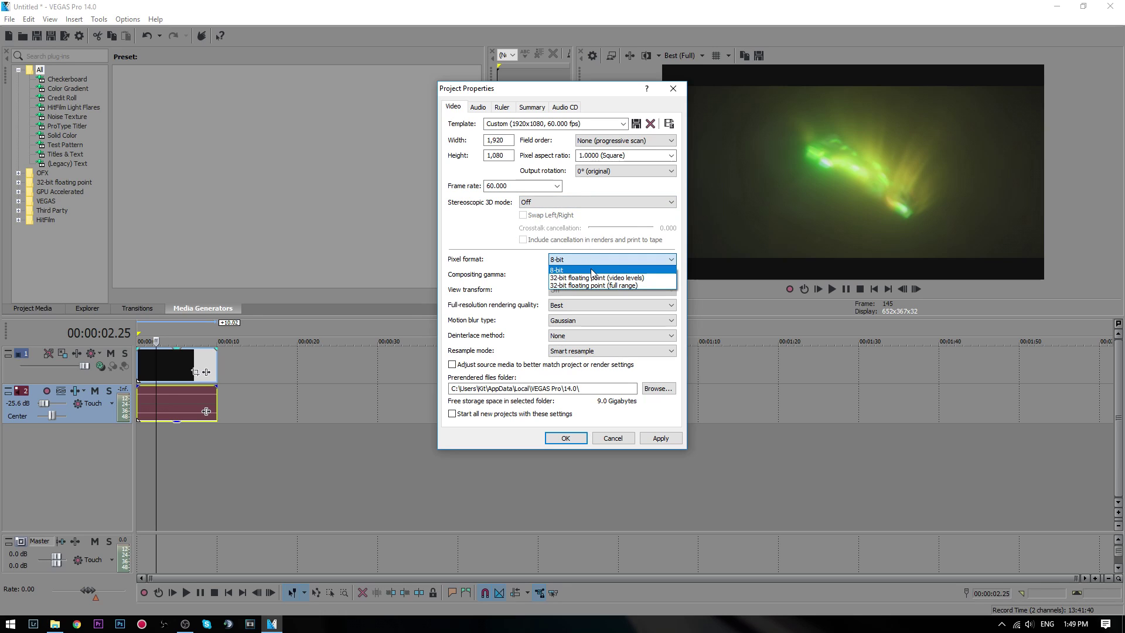
click(584, 285)
click(581, 262)
click(582, 267)
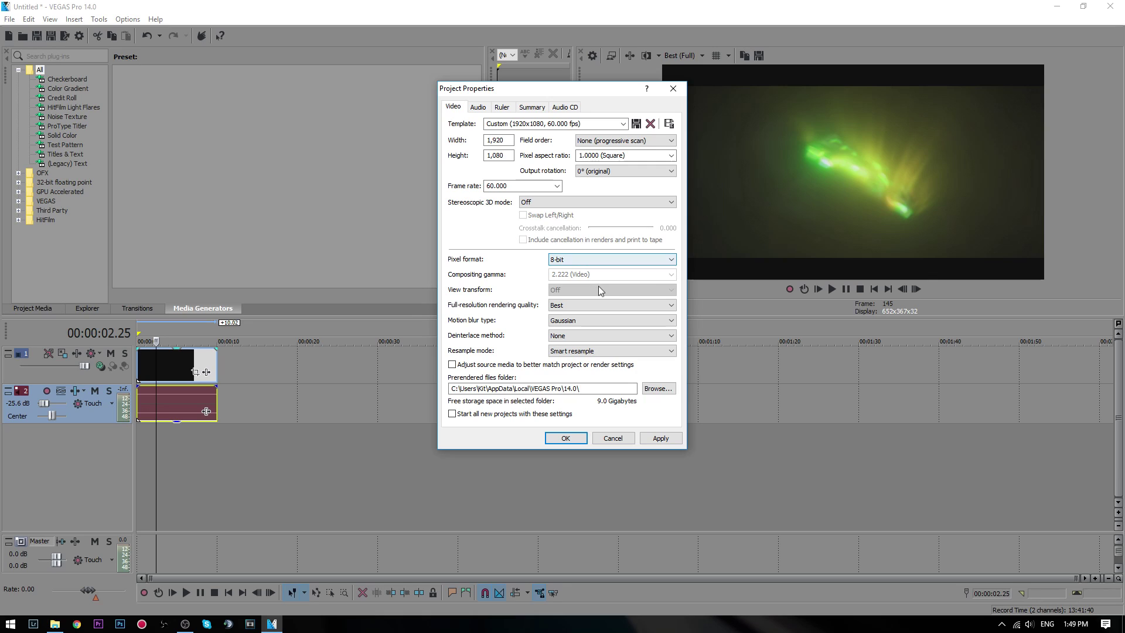
Keep full-resolution rendering quality at Best and check the motion blur type
click(576, 305)
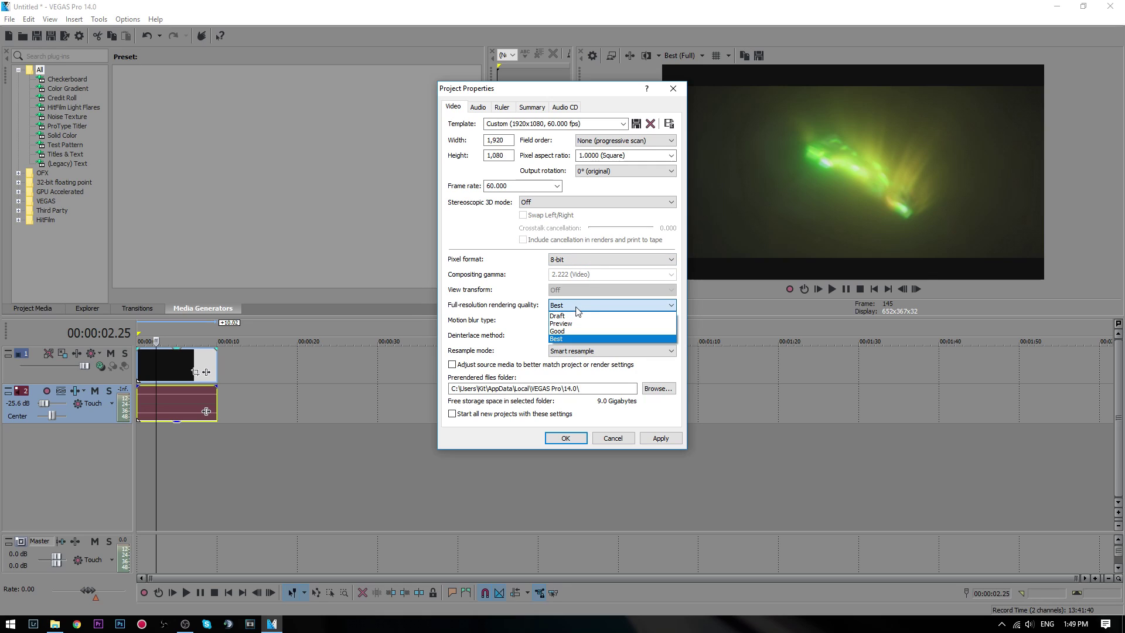
click(577, 307)
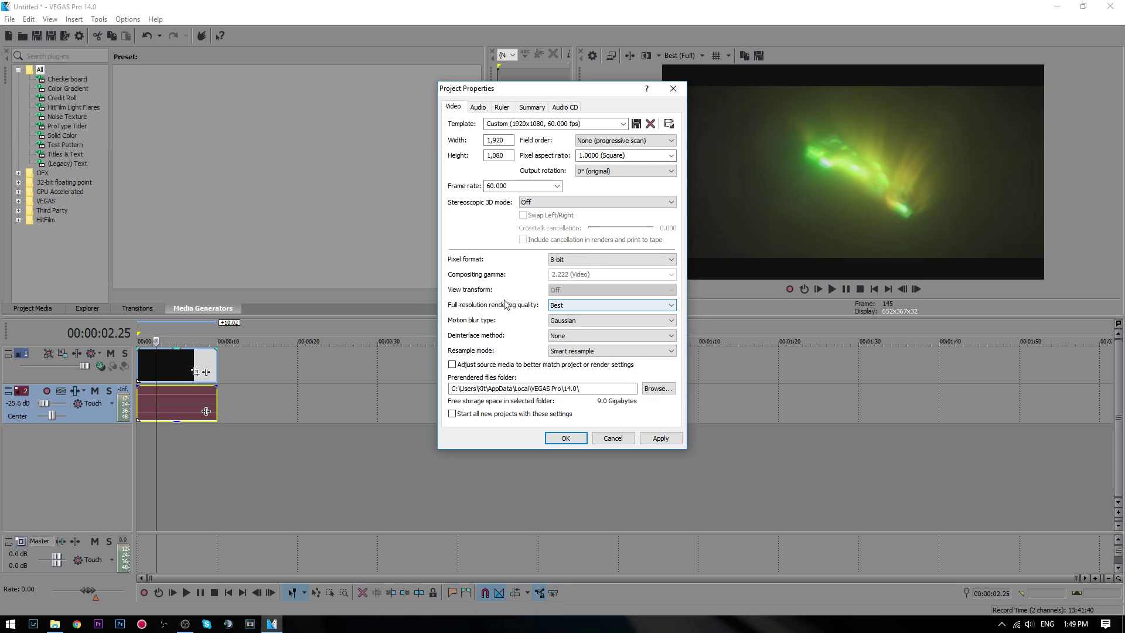
click(574, 326)
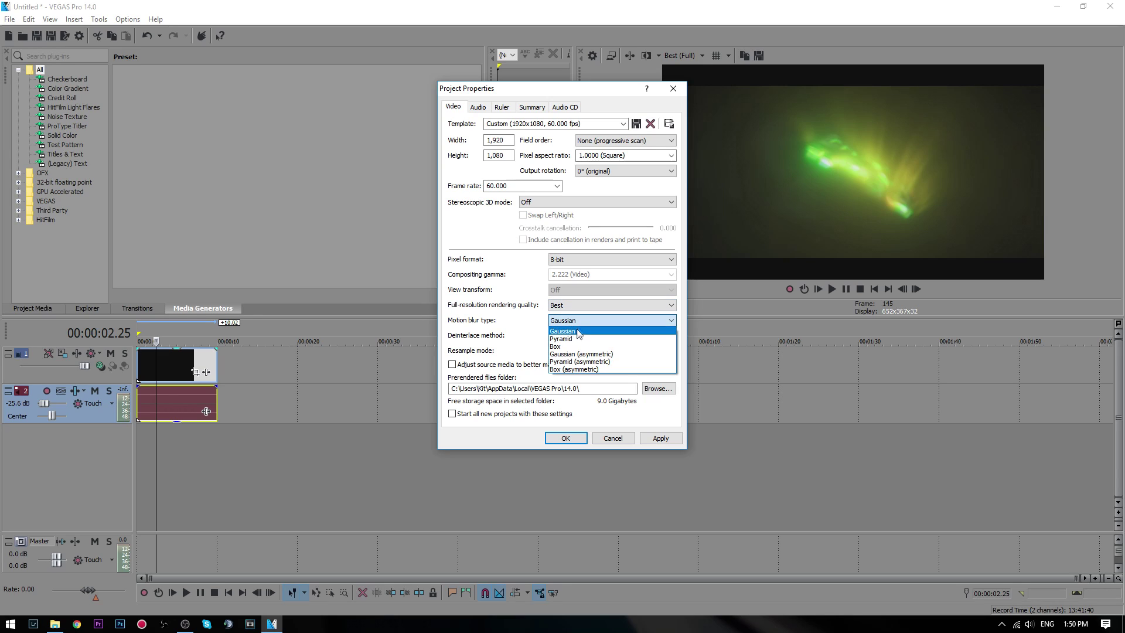
Keep Gaussian motion blur and set the deinterlace method to None
click(579, 331)
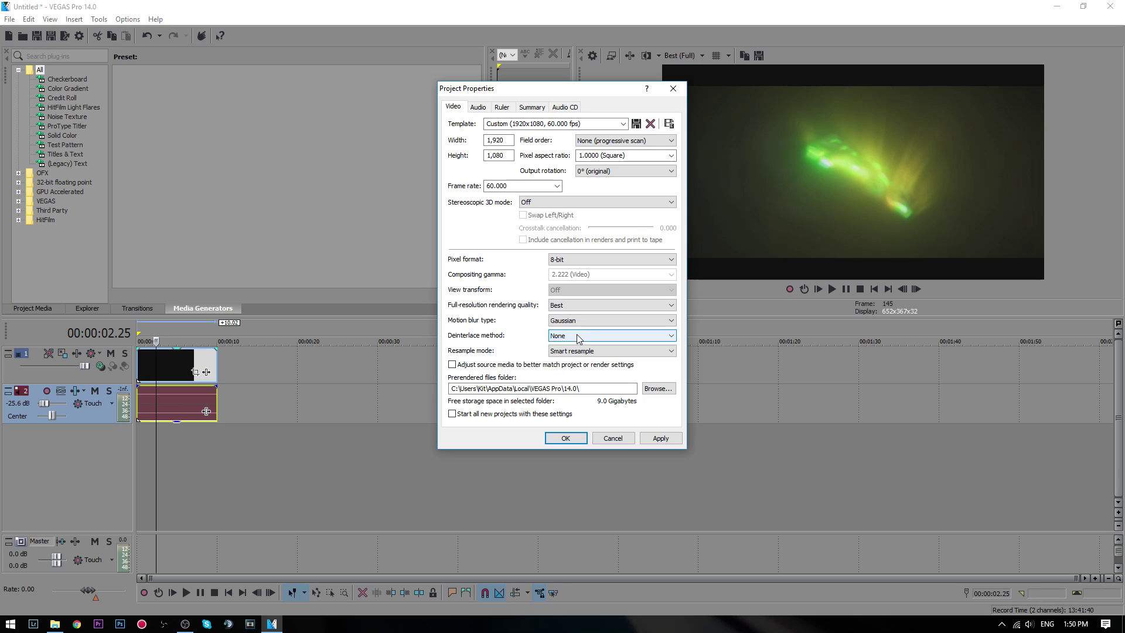
click(577, 337)
click(581, 352)
click(581, 339)
click(580, 344)
Disable resampling and make these settings the default for new projects
click(580, 351)
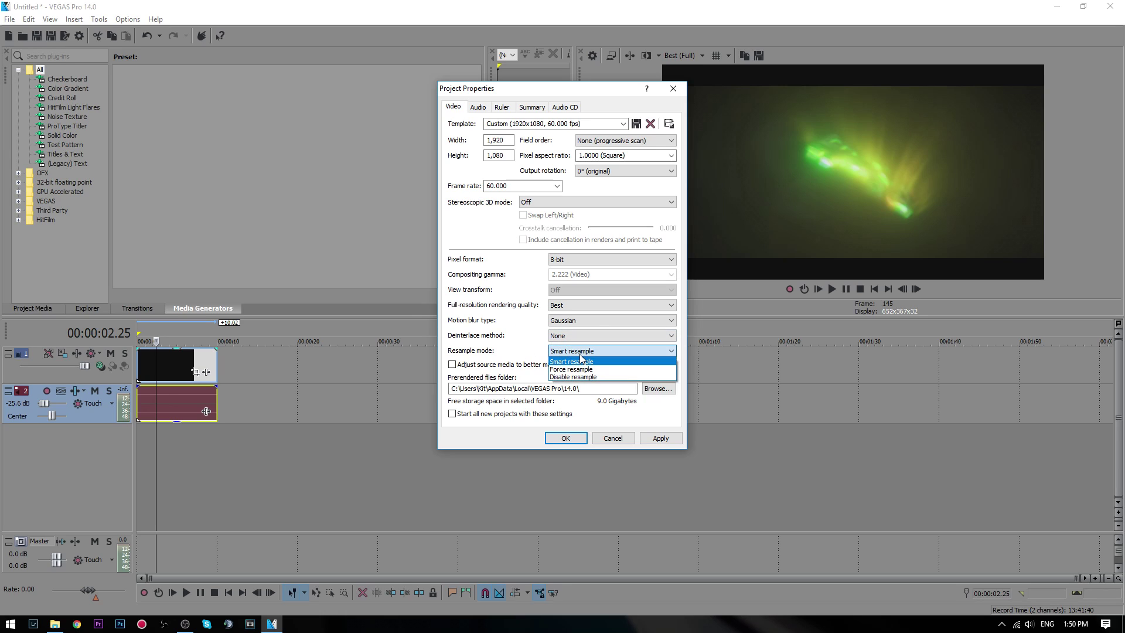
click(573, 376)
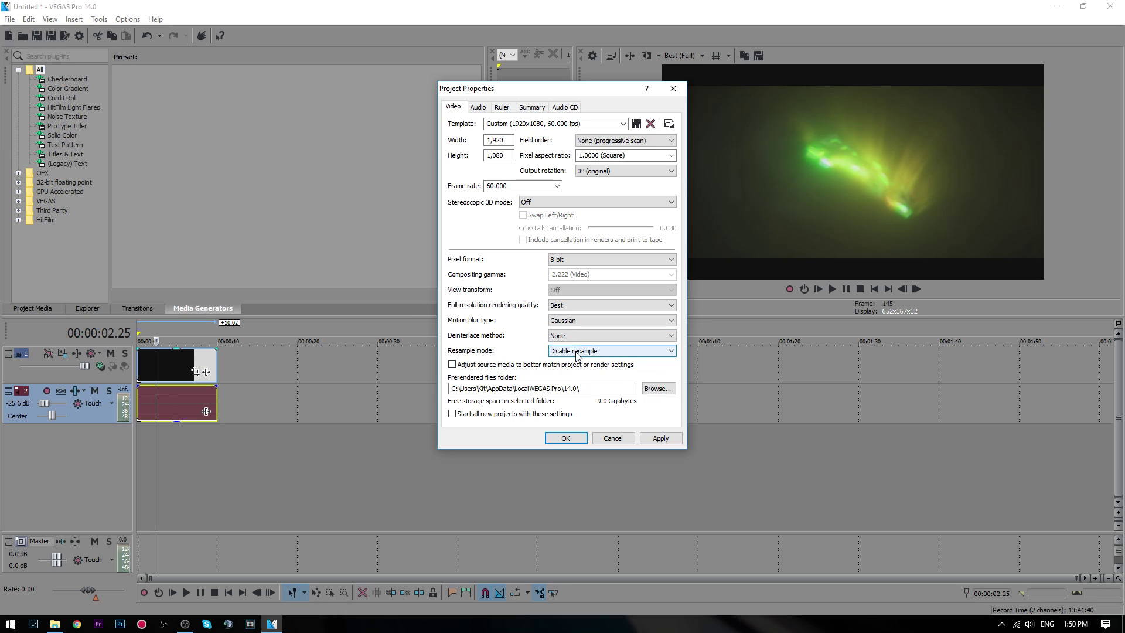
click(577, 353)
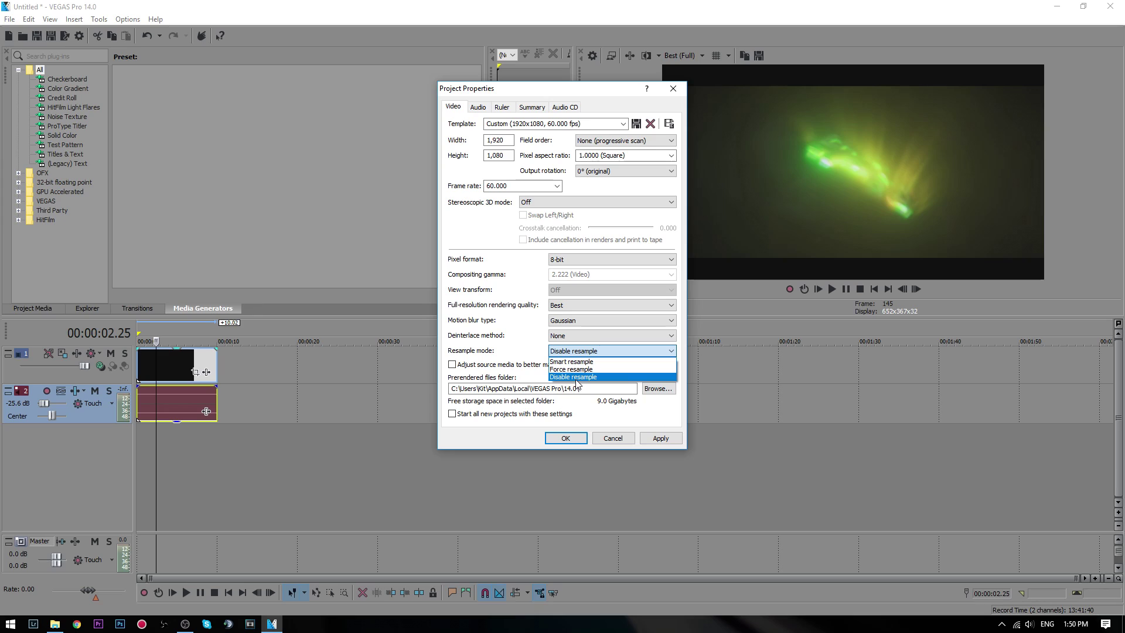
click(577, 377)
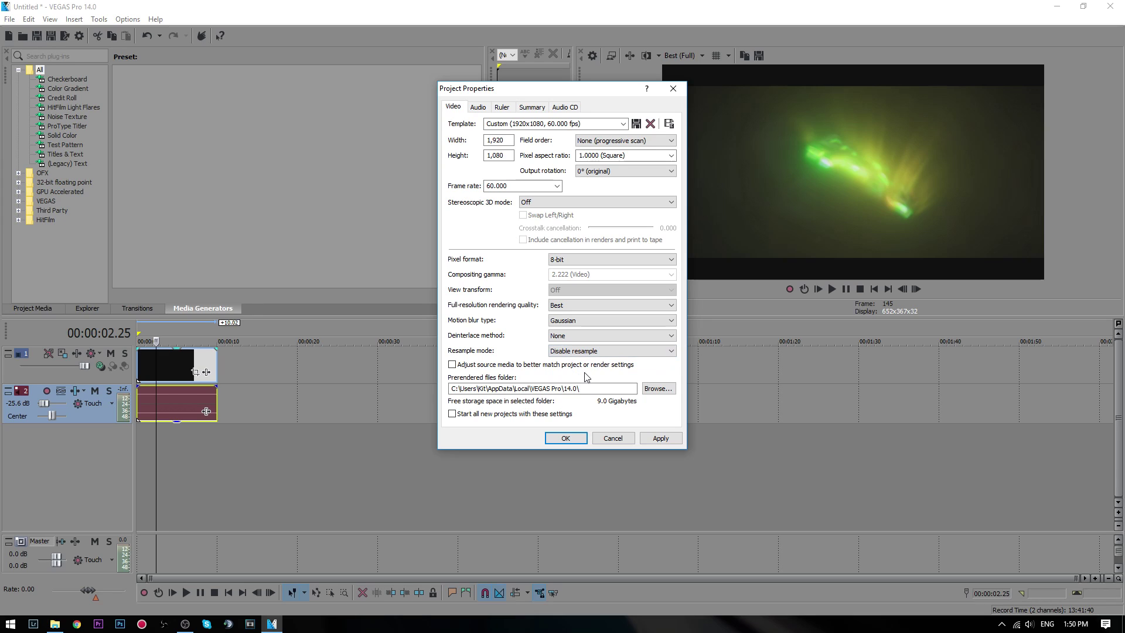
click(514, 414)
Apply the project properties and preview playback, pausing at 00:00:04.07
click(565, 440)
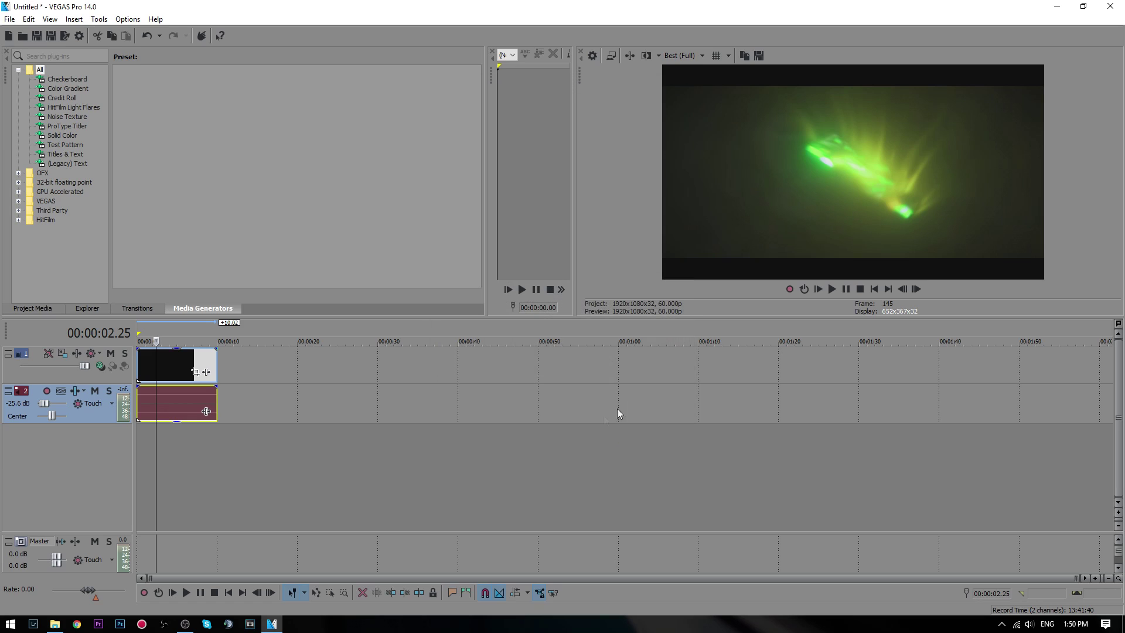
click(832, 287)
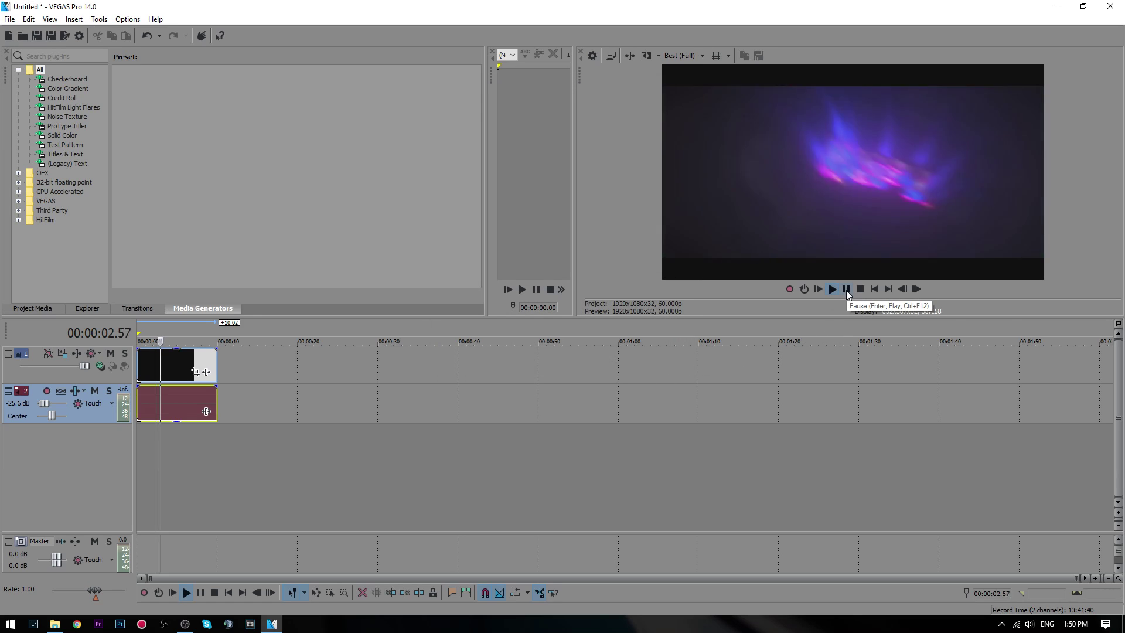
click(846, 289)
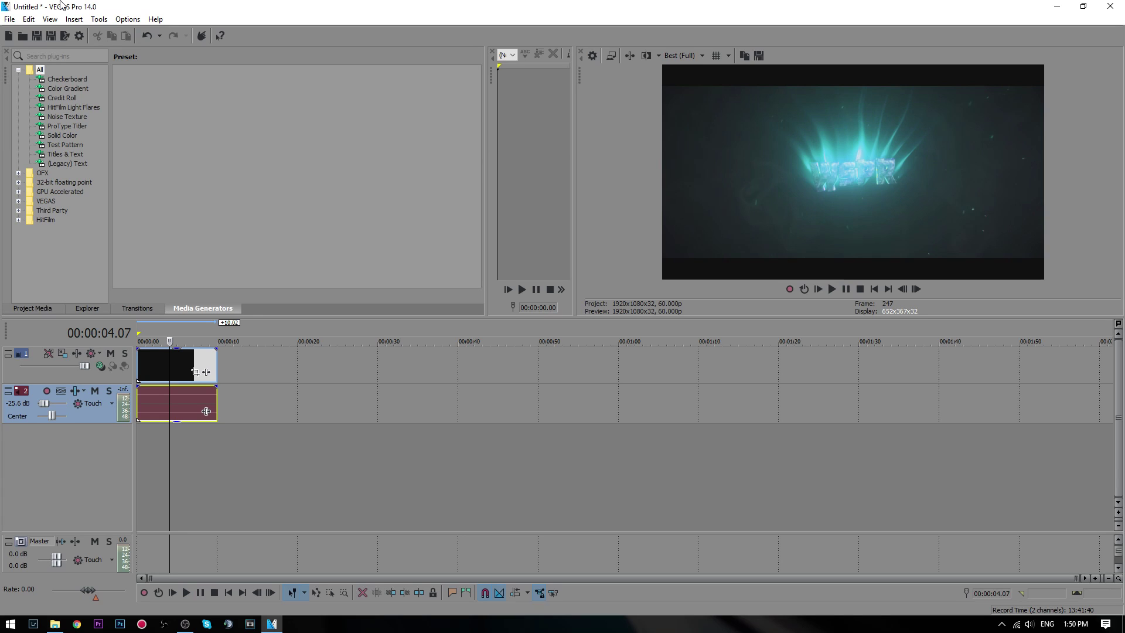
Open the Render As dialog from the File menu
click(28, 19)
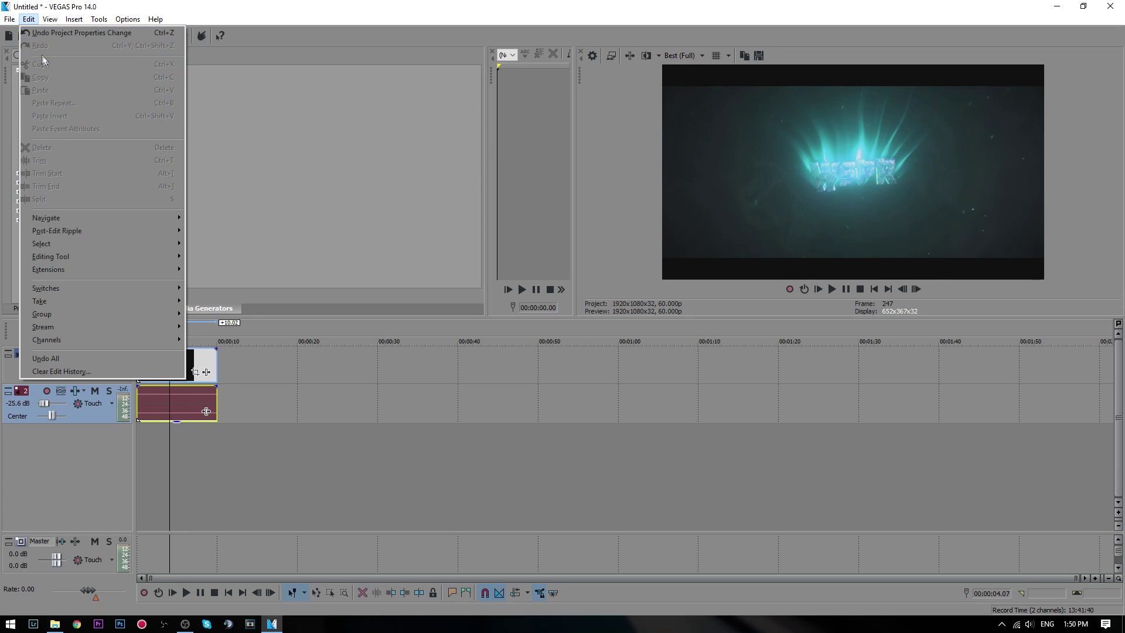
mouse_move(10, 19)
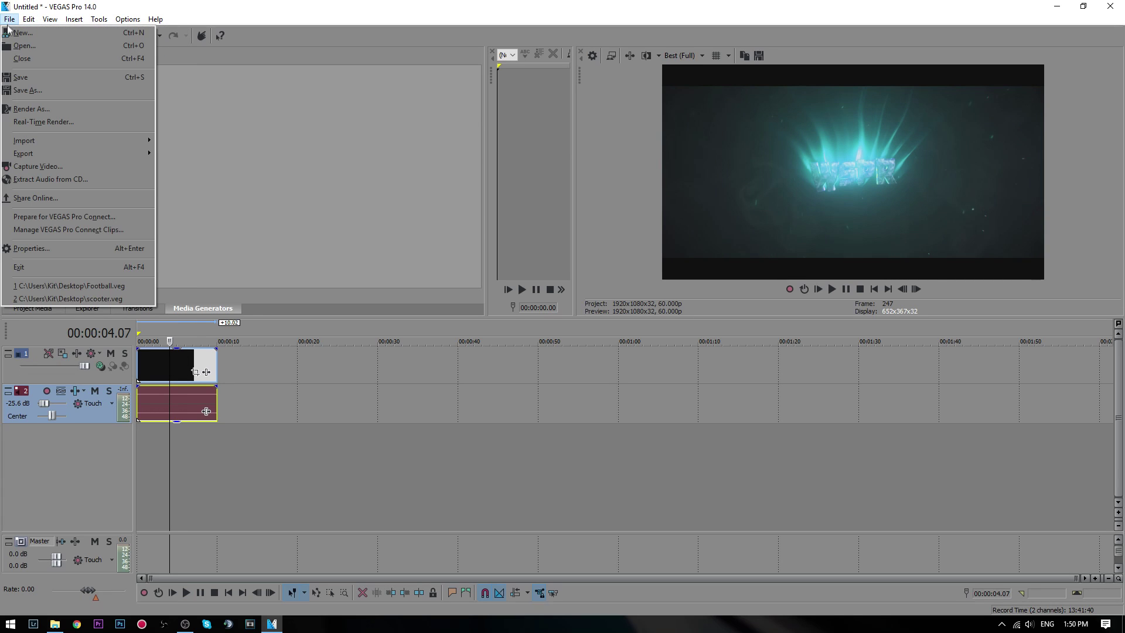
click(23, 109)
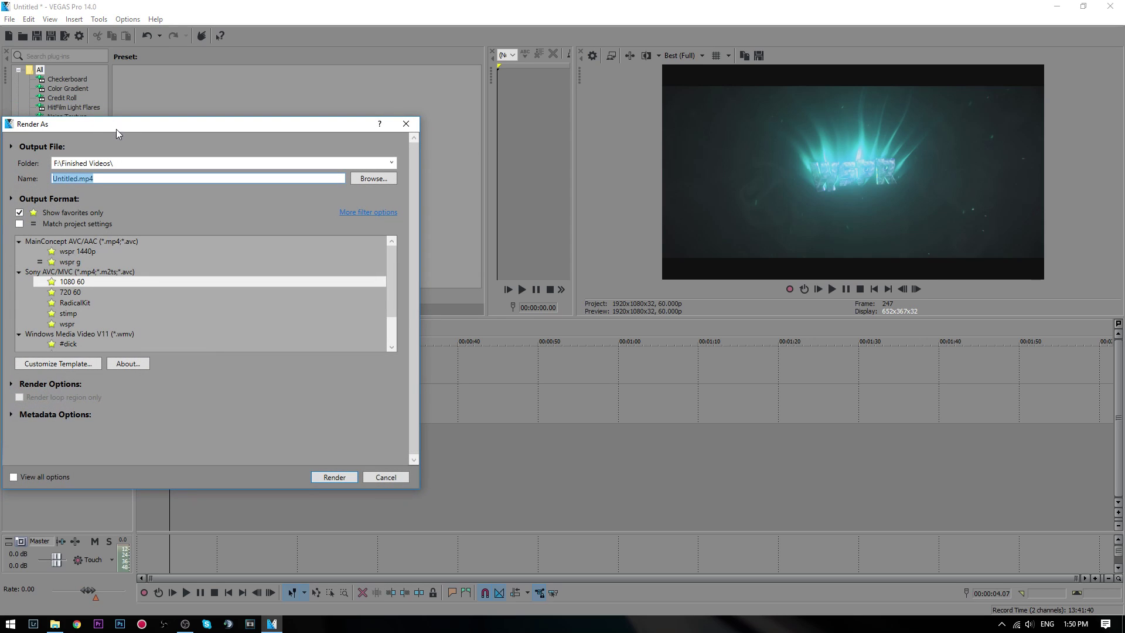
Show all render formats and pick the Sony AVC/MVC Internet 1920x1080-30p template
drag(116, 129, 540, 79)
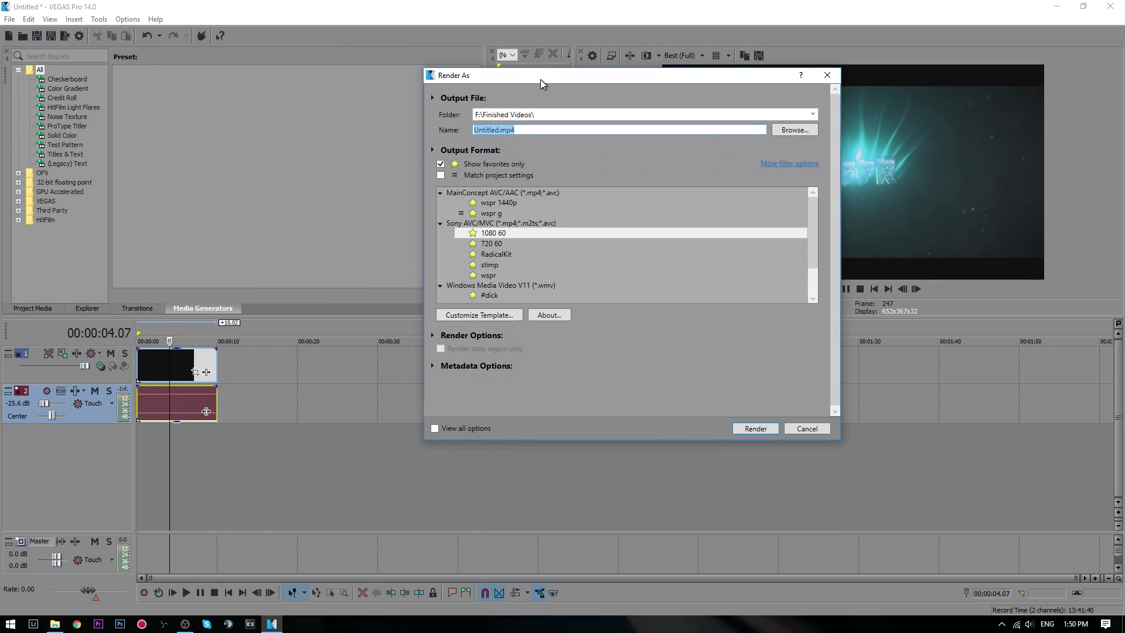
click(441, 164)
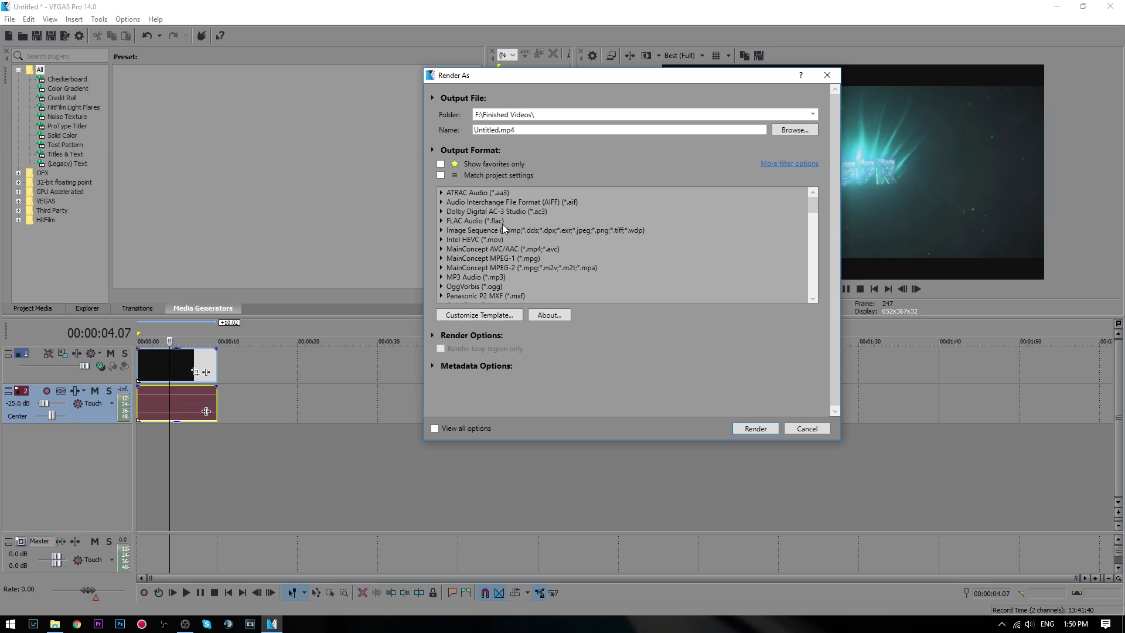
click(502, 249)
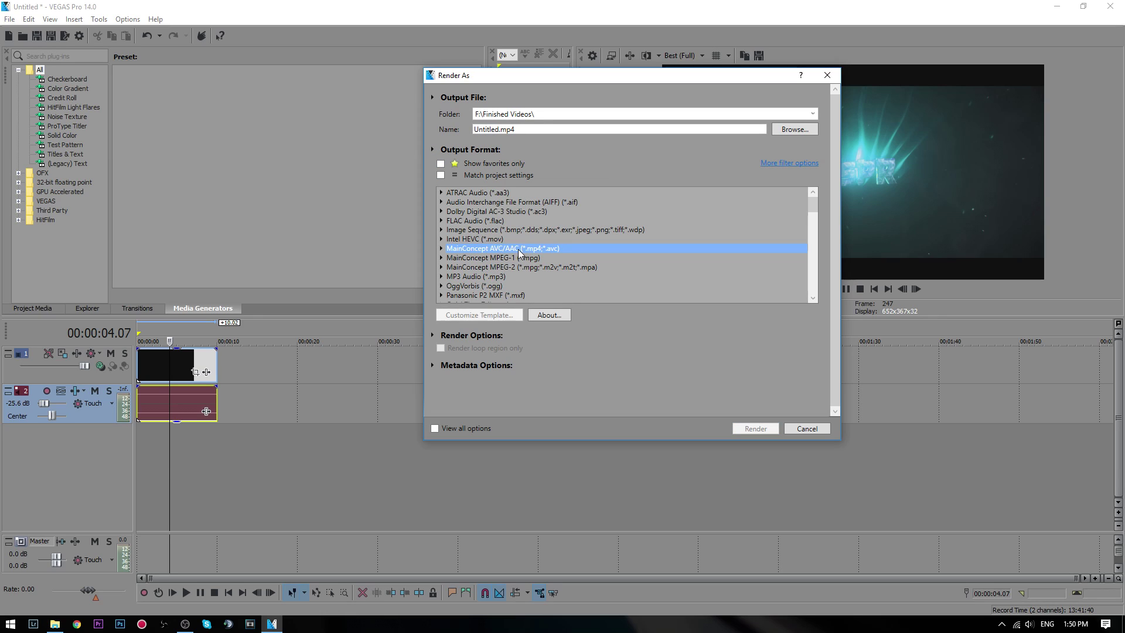
scroll(514, 253, down, 2)
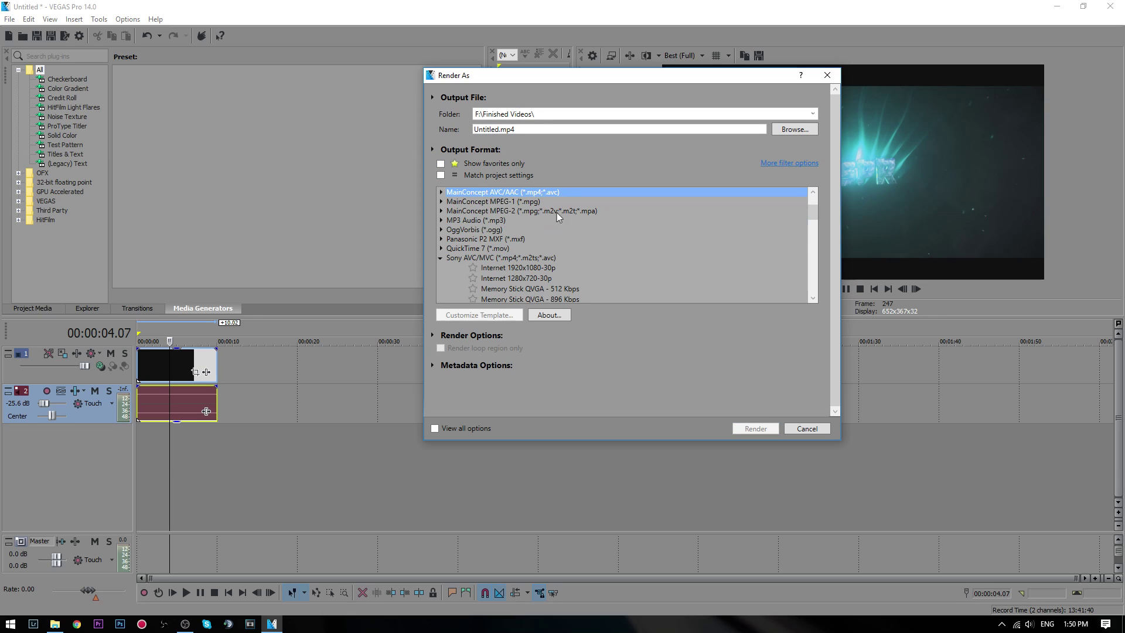
click(441, 259)
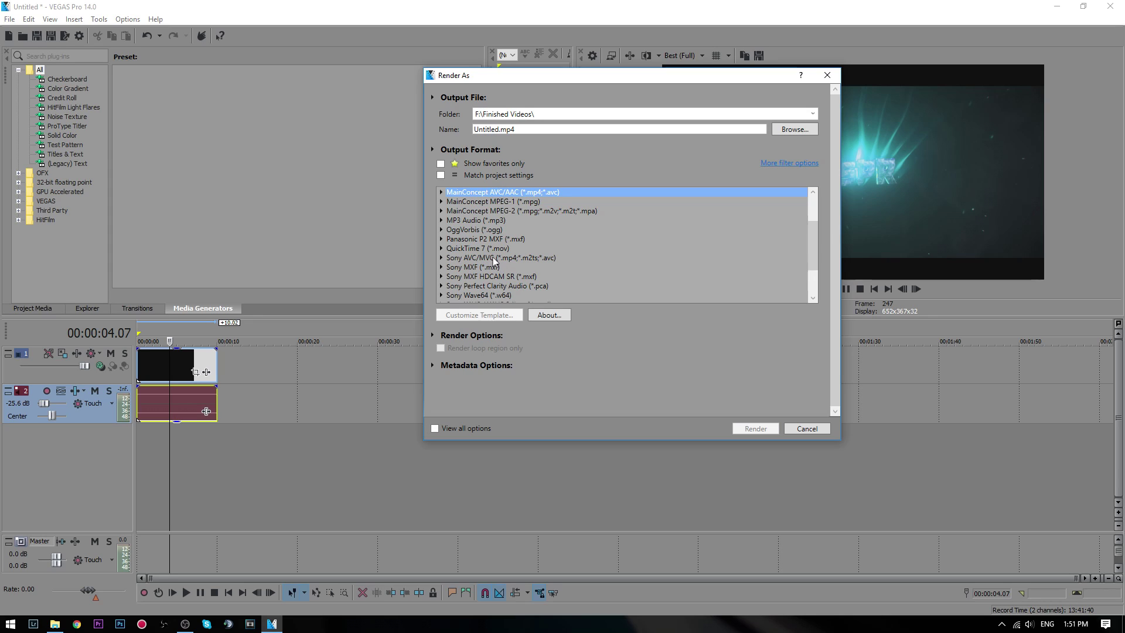
click(479, 259)
scroll(474, 258, down, 2)
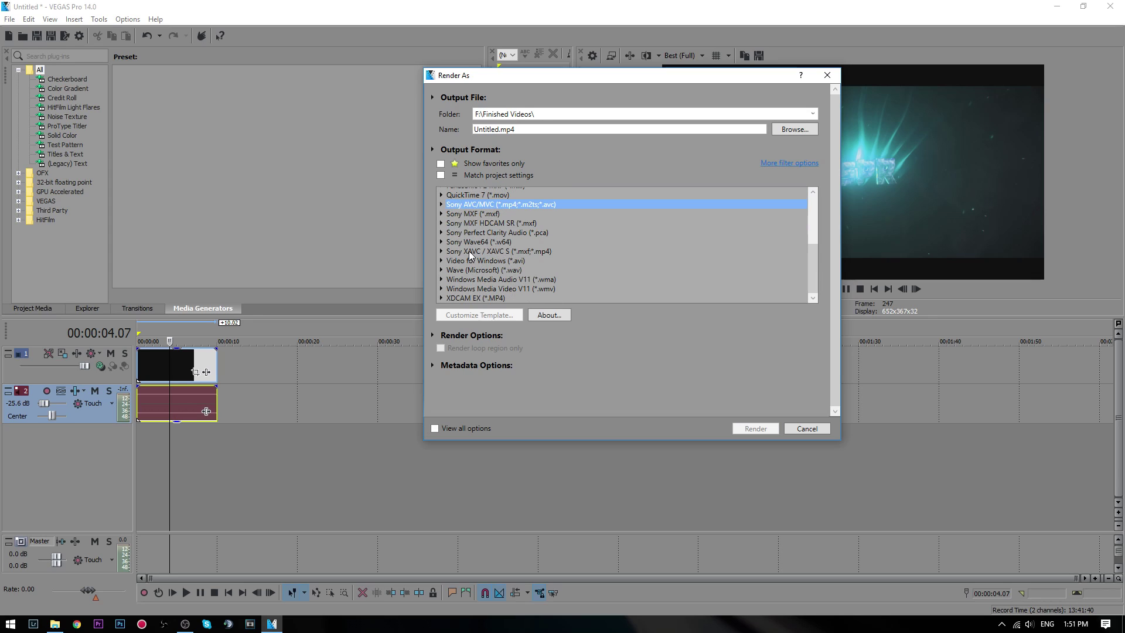
click(441, 204)
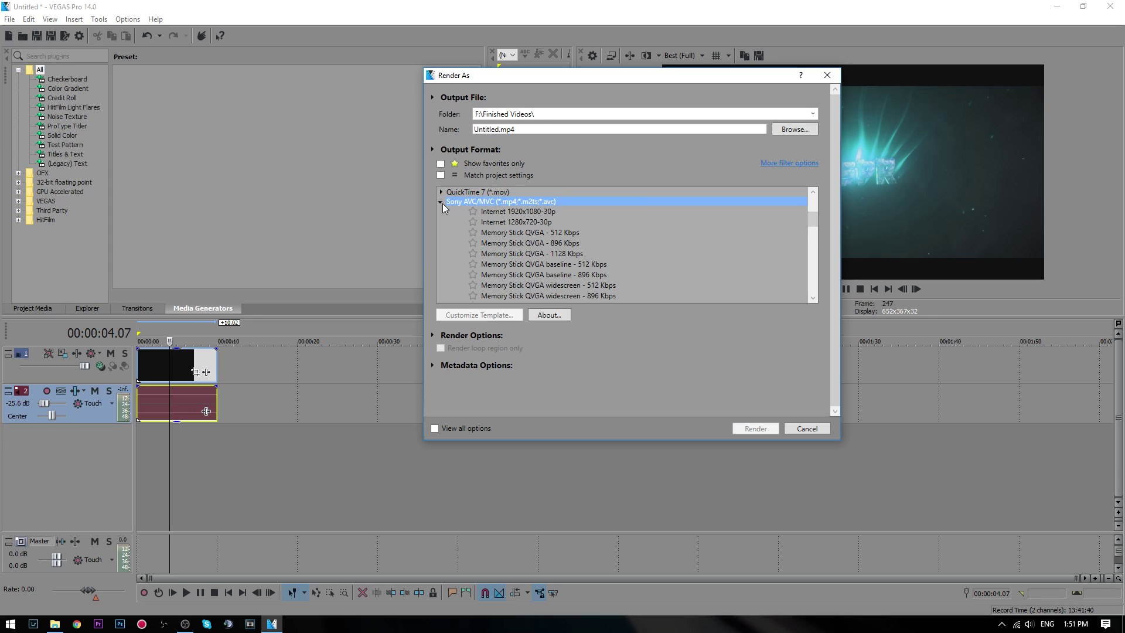
click(519, 212)
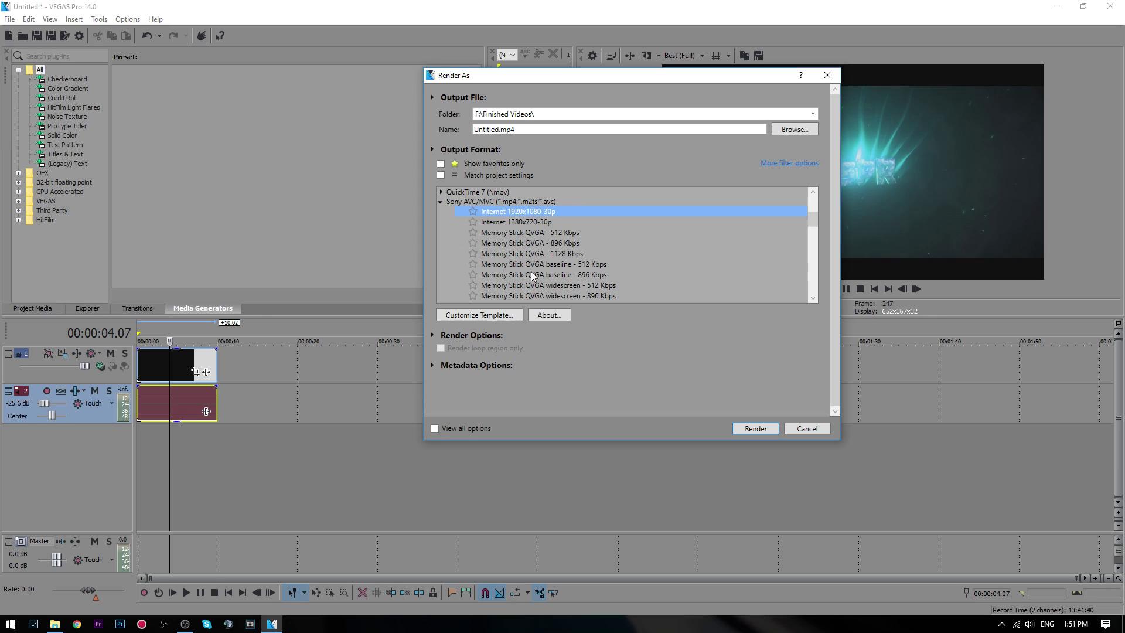
In Custom Settings, keep 1920x1080 progressive and set frame rate to 60 (59.940 Double NTSC)
click(486, 315)
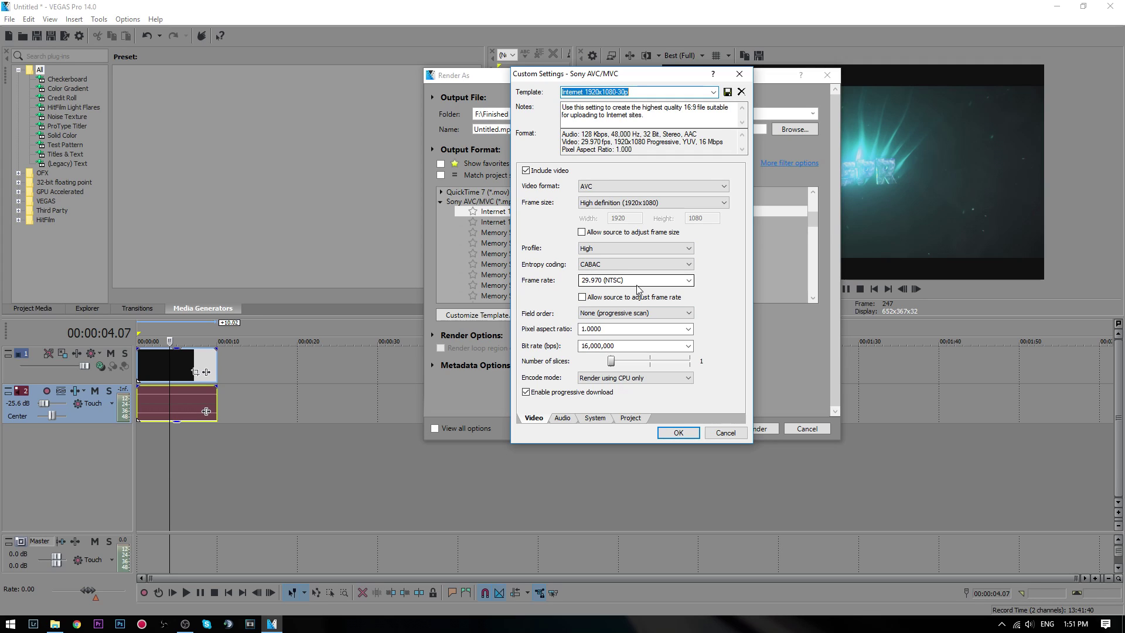
click(652, 204)
click(654, 208)
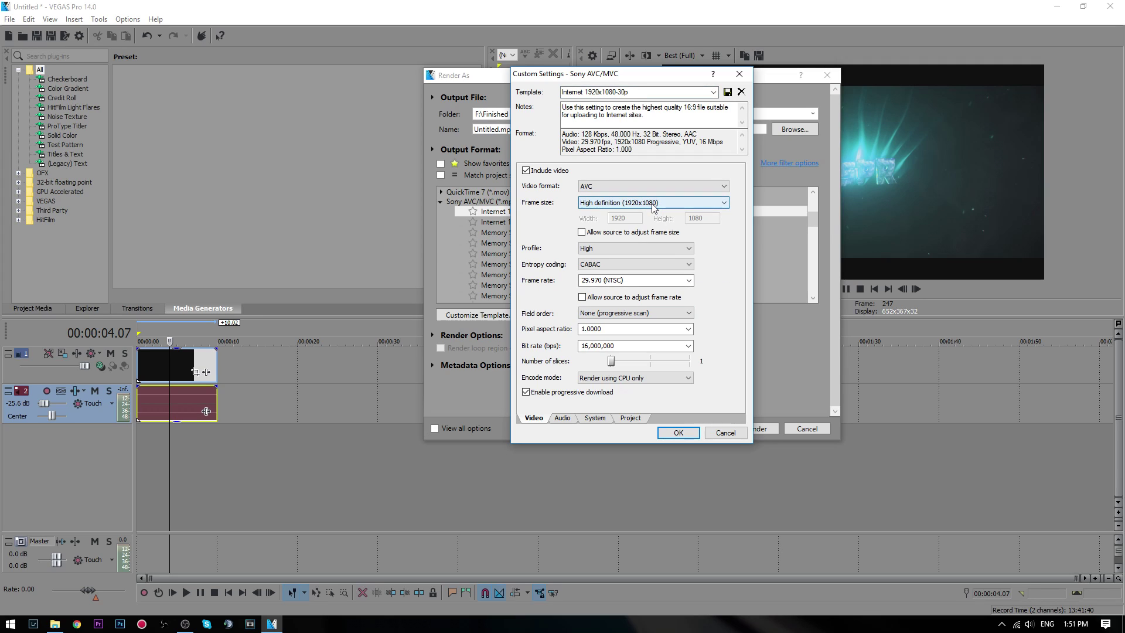
click(650, 280)
click(649, 280)
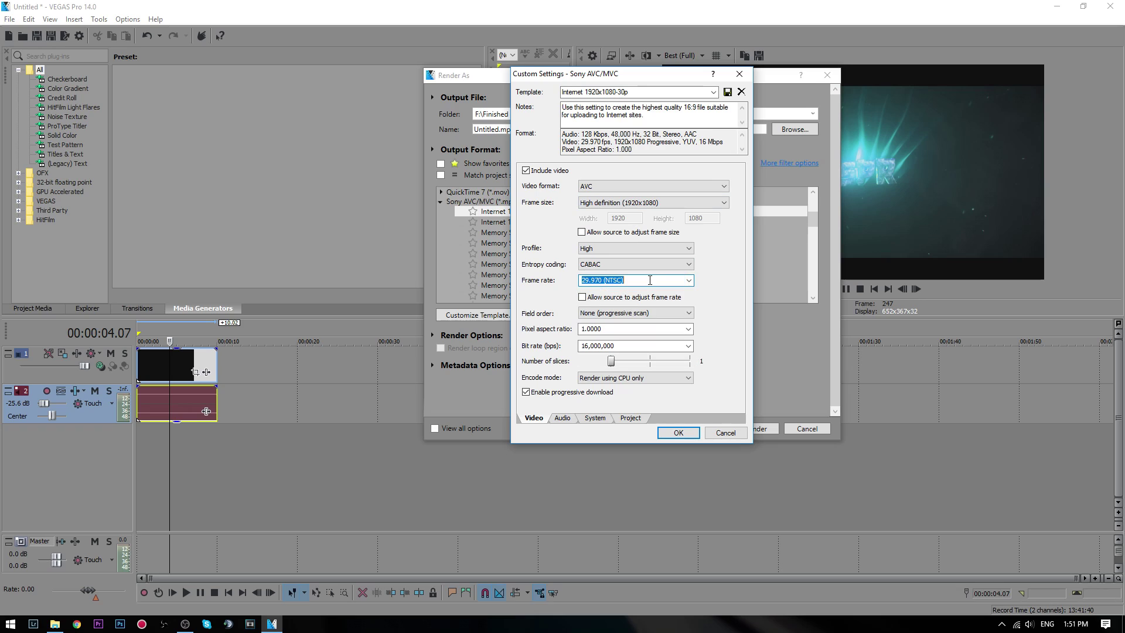
text(60)
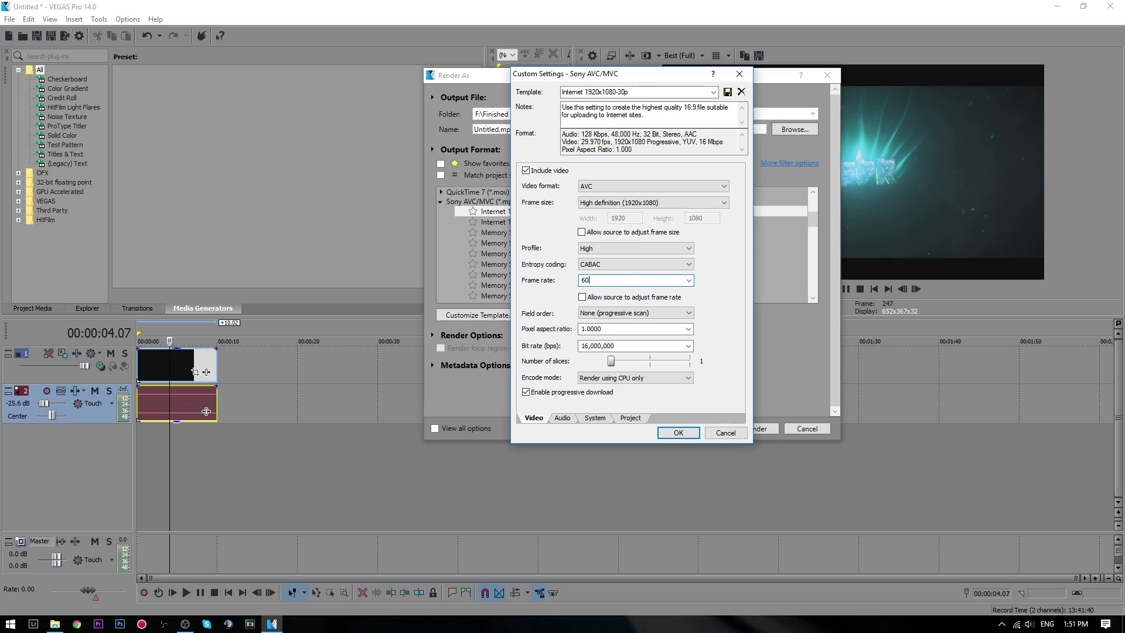
click(636, 312)
click(635, 313)
click(602, 283)
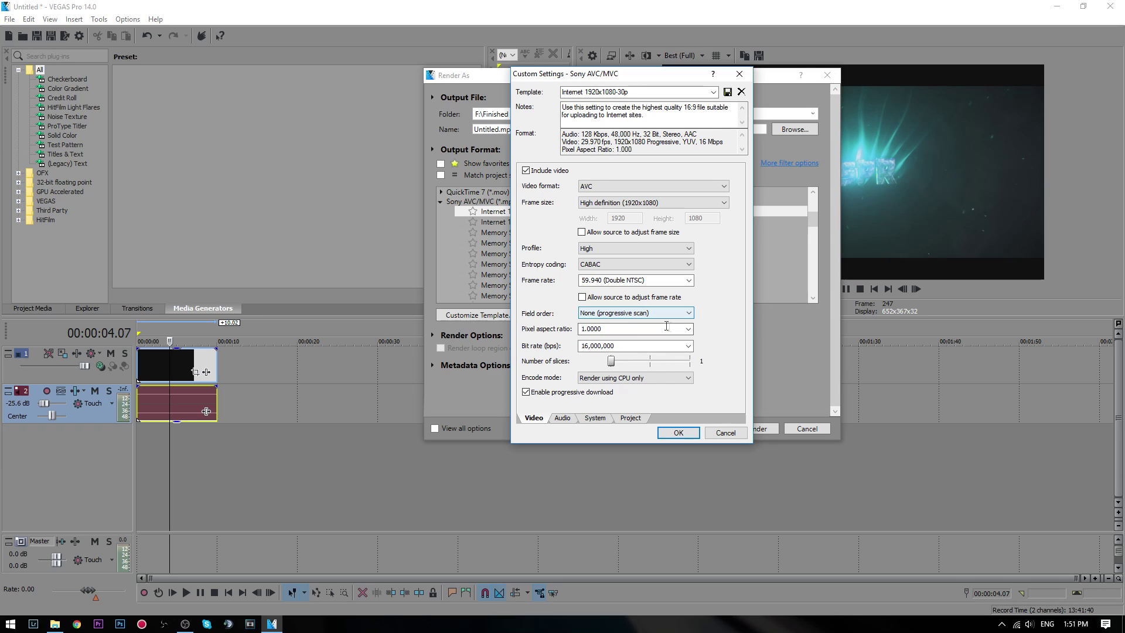
Set the bit rate to 16,000,000 bps after trying the 25,999,360 and 15,000,000 presets
double_click(591, 346)
double_click(621, 331)
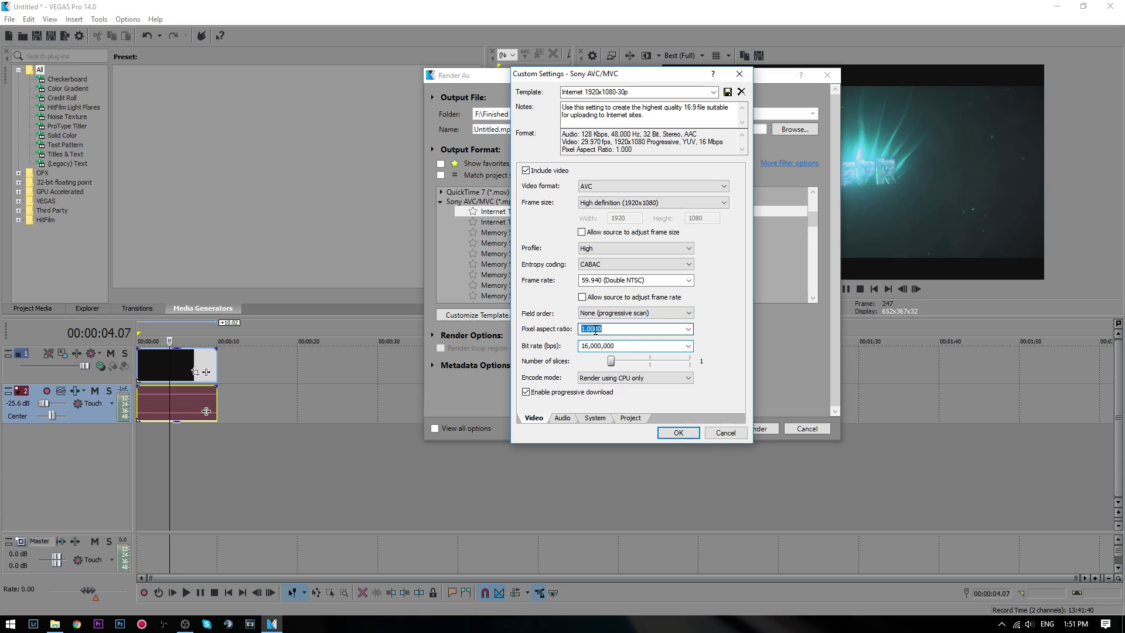
double_click(602, 346)
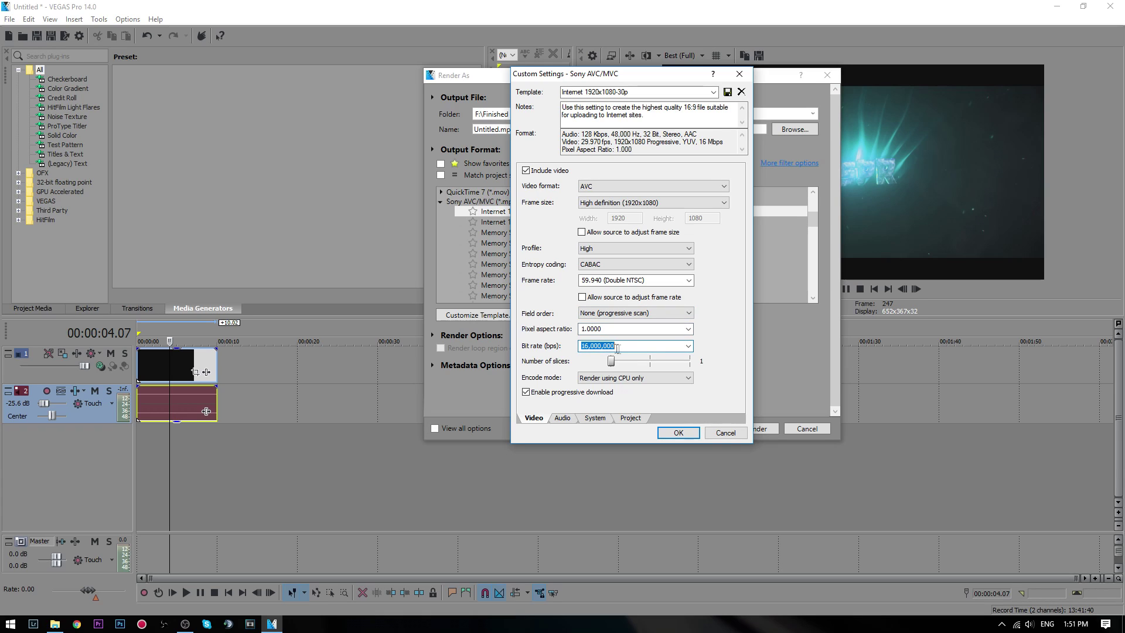
click(618, 346)
click(688, 345)
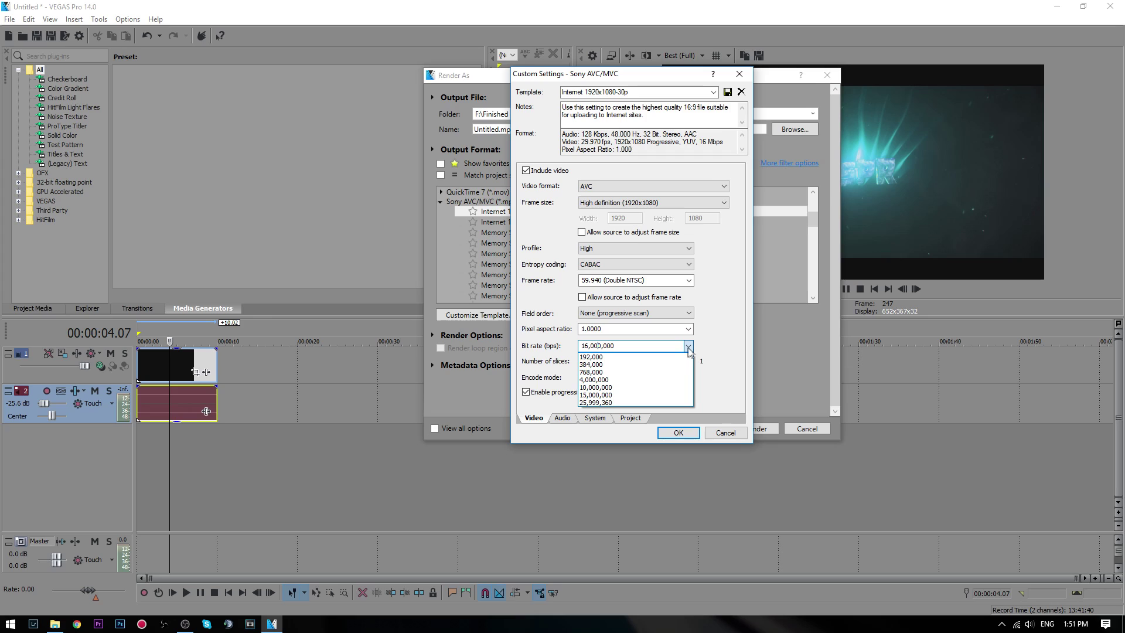
click(615, 402)
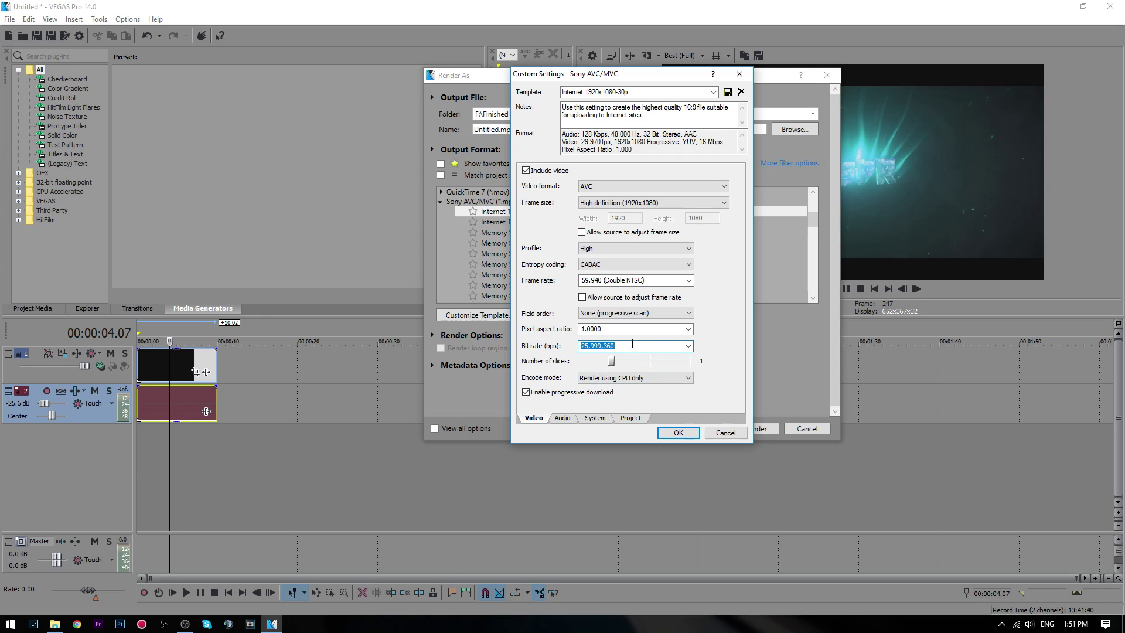
click(687, 346)
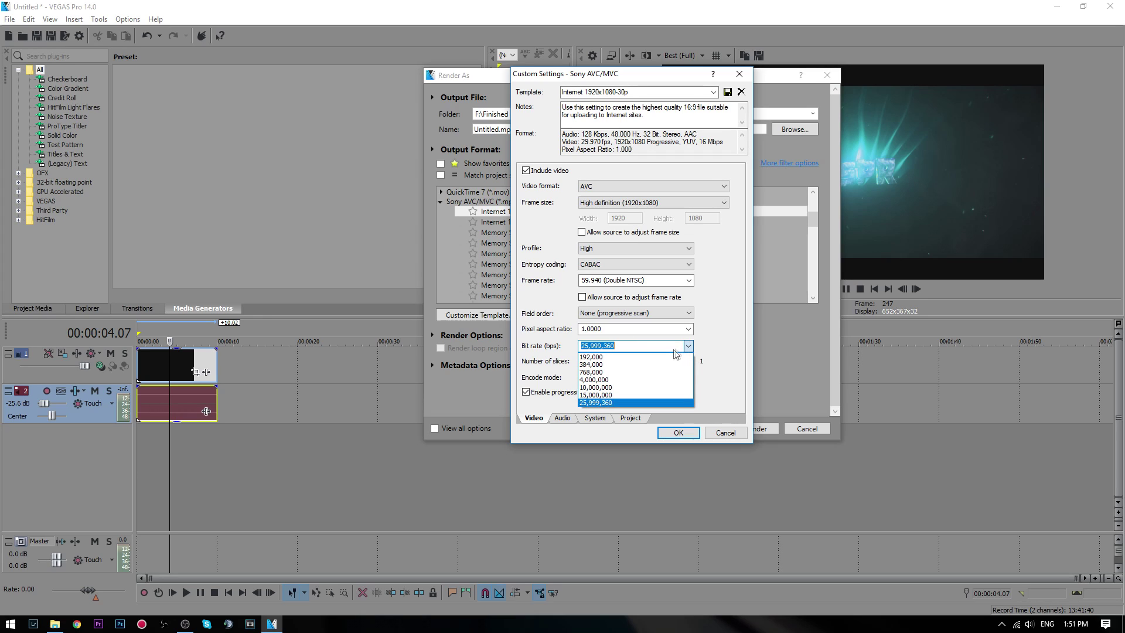
click(595, 394)
click(588, 347)
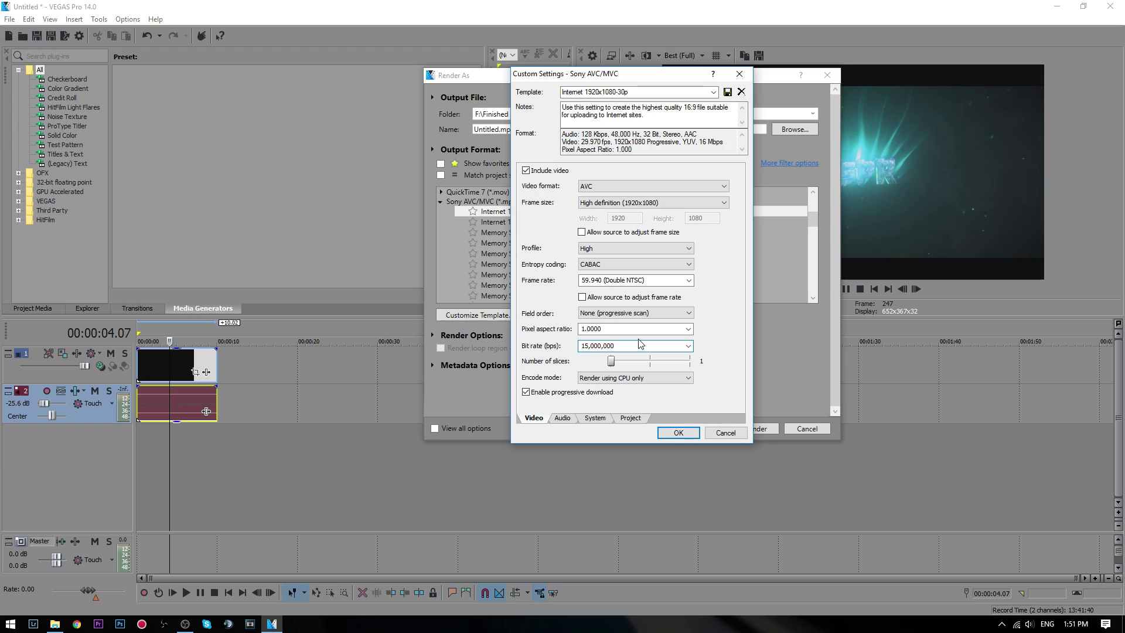
key(BackSpace)
text(6)
Check GPU support and set encode mode to Render using GPU if available, keeping High profile
click(633, 378)
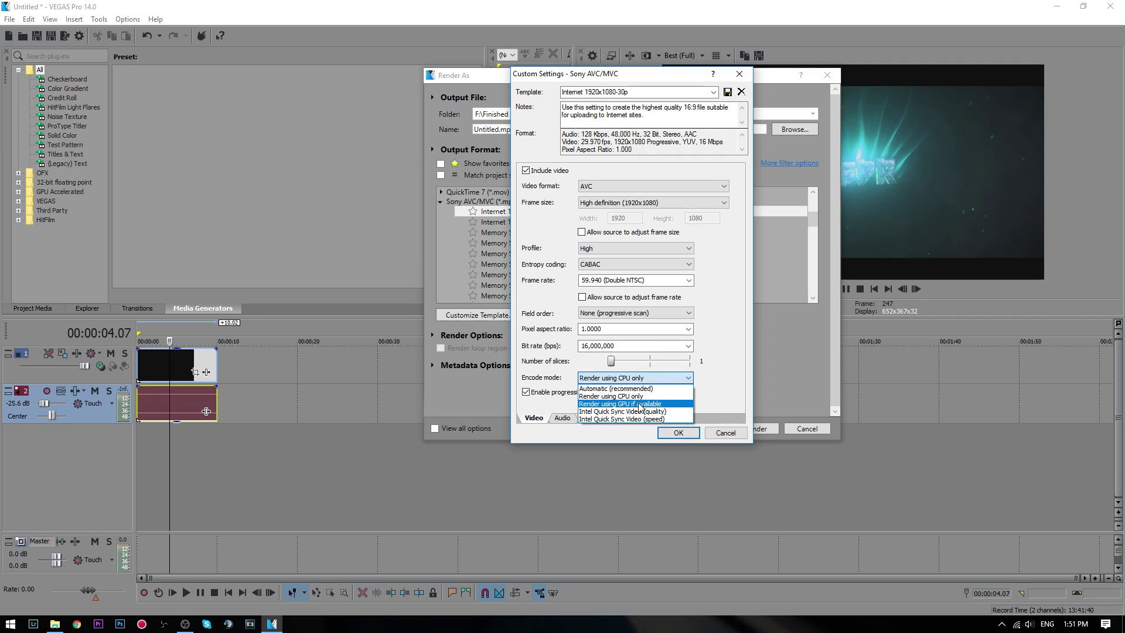
click(637, 404)
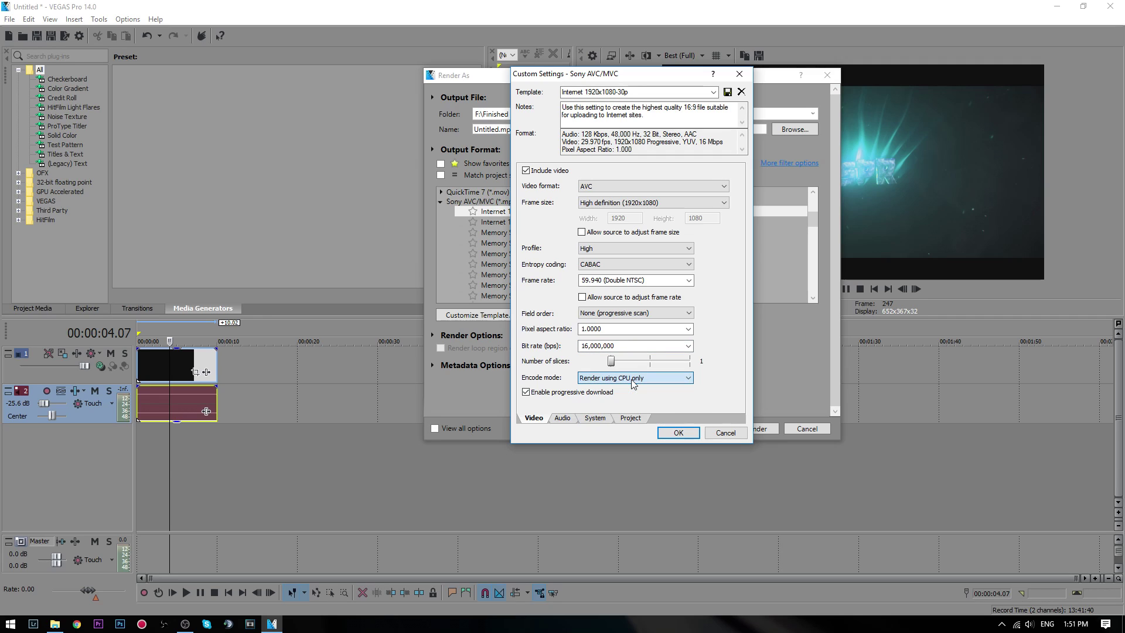
click(597, 419)
click(544, 208)
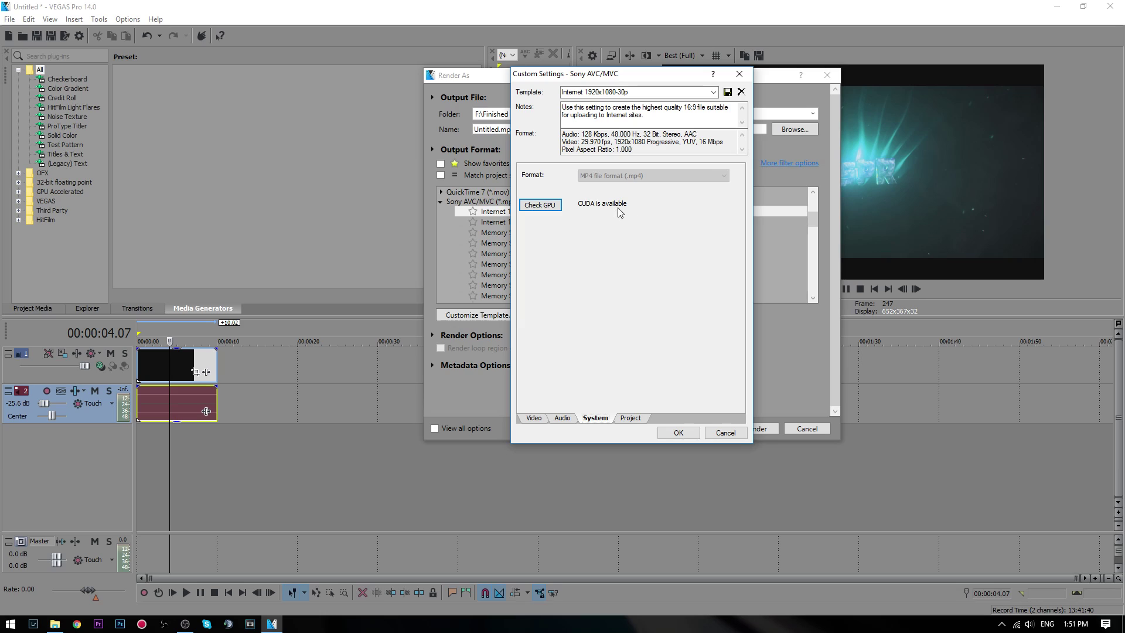
click(535, 418)
click(629, 378)
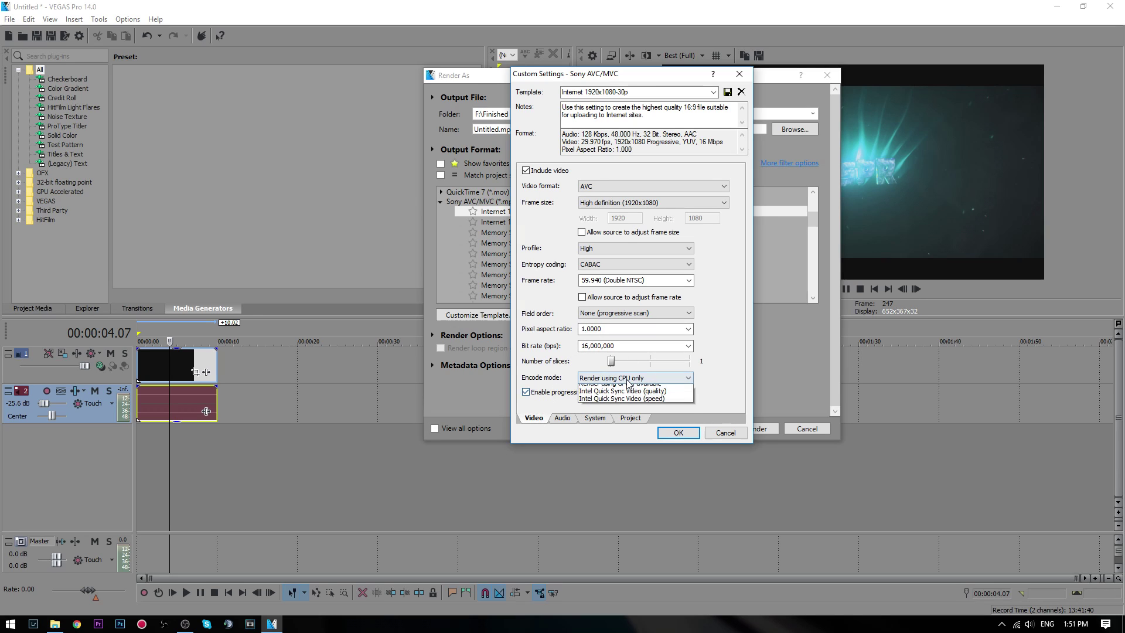
click(649, 395)
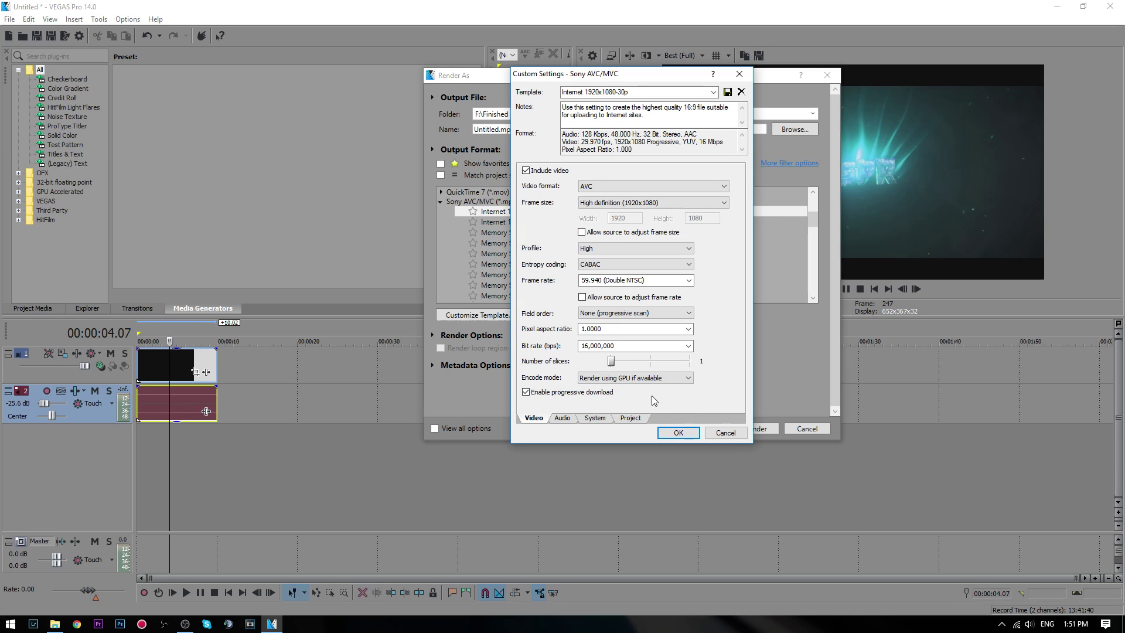
click(650, 378)
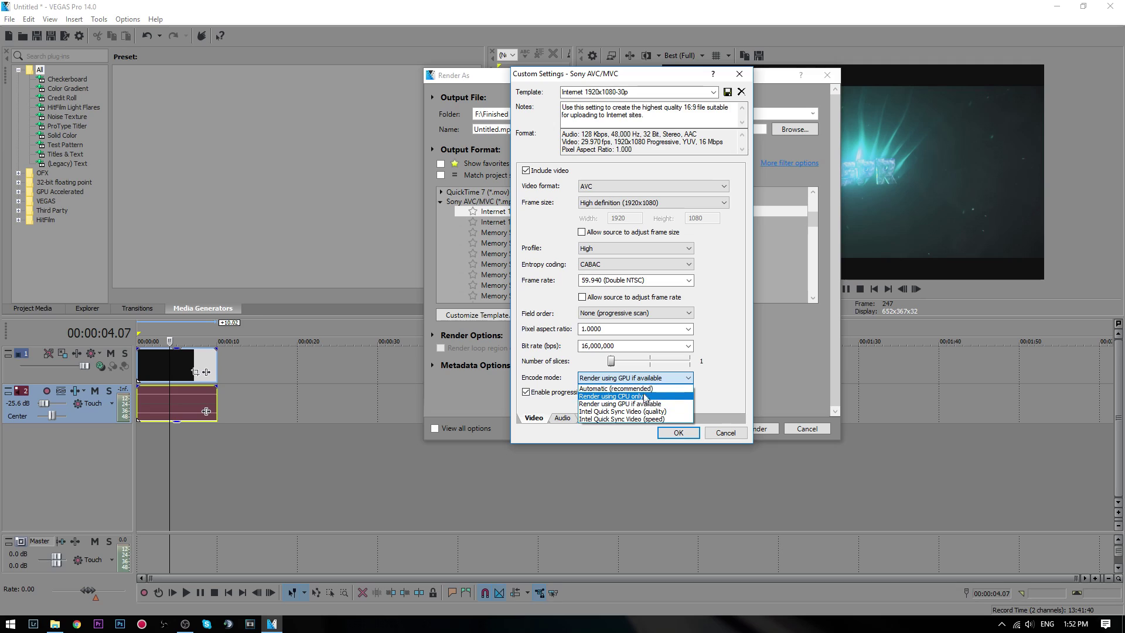
click(645, 403)
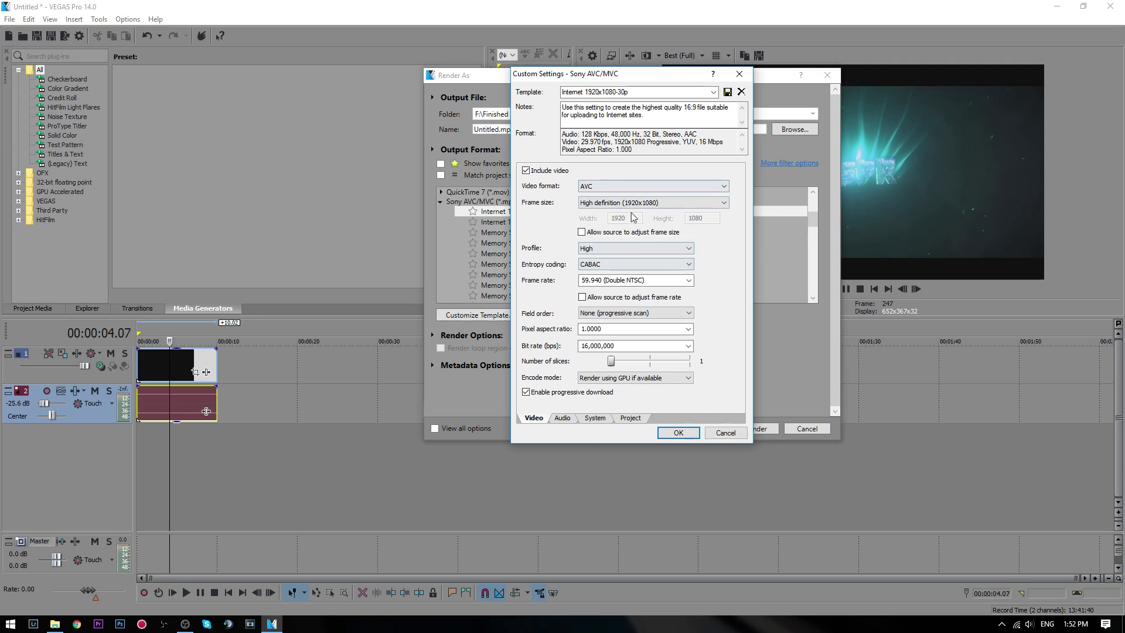
click(621, 246)
click(609, 246)
Set the Project tab video rendering quality to Best and apply the custom settings
click(631, 418)
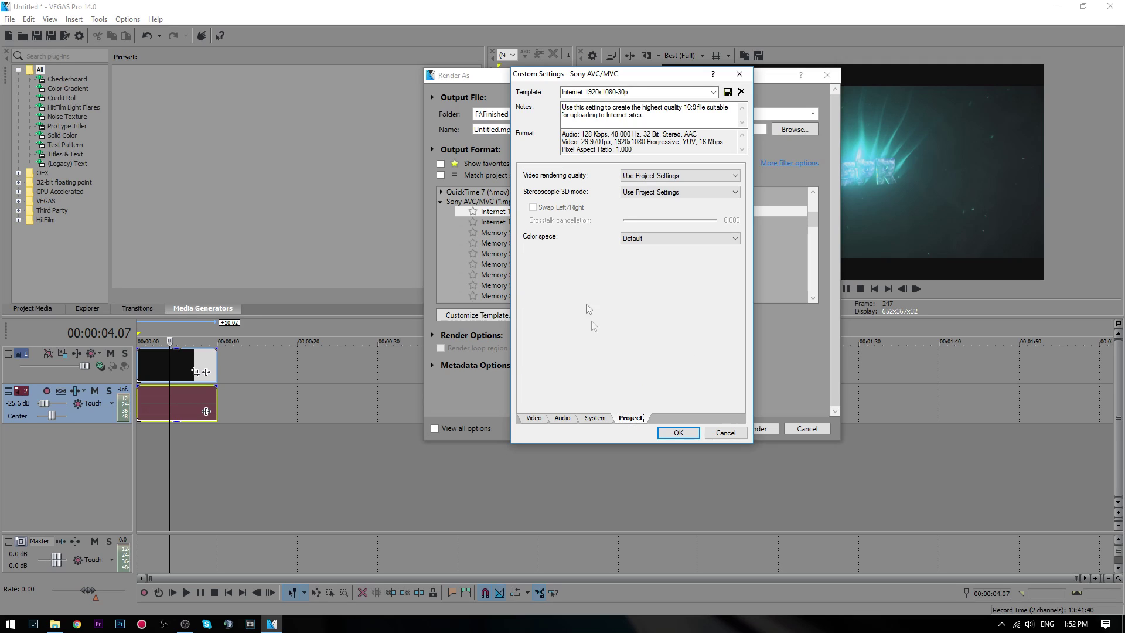
click(638, 177)
click(642, 216)
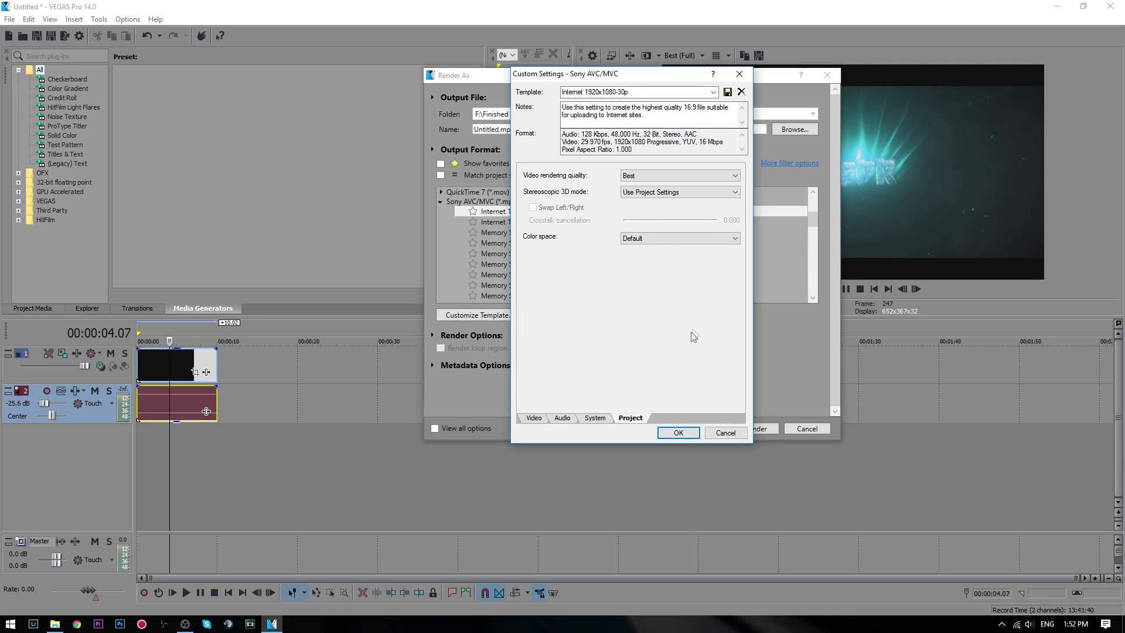
click(533, 418)
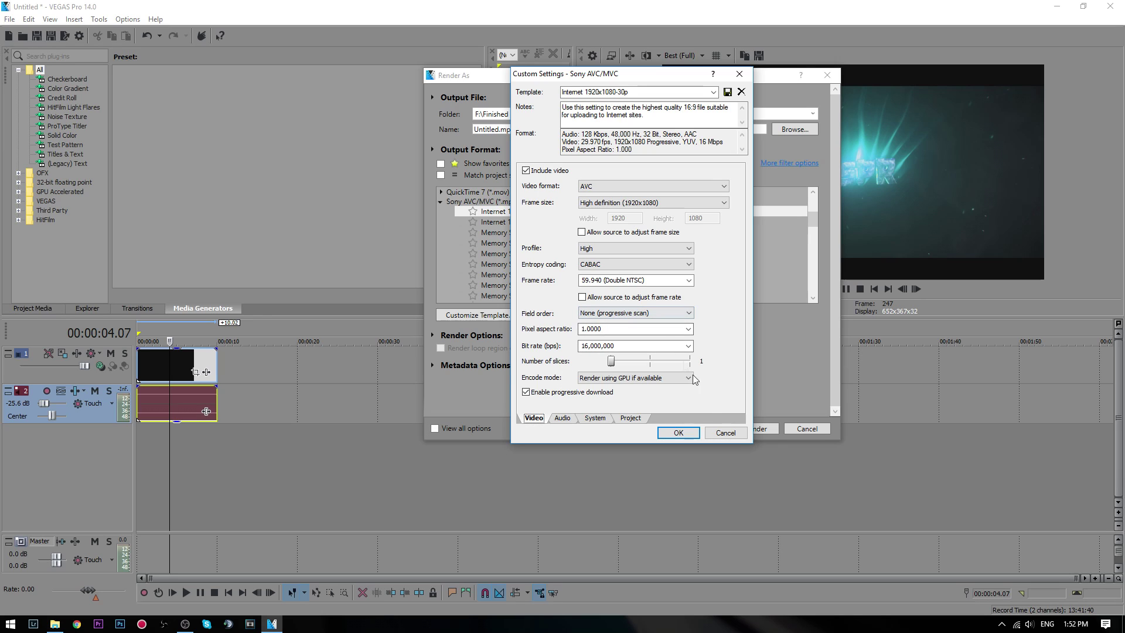
click(678, 433)
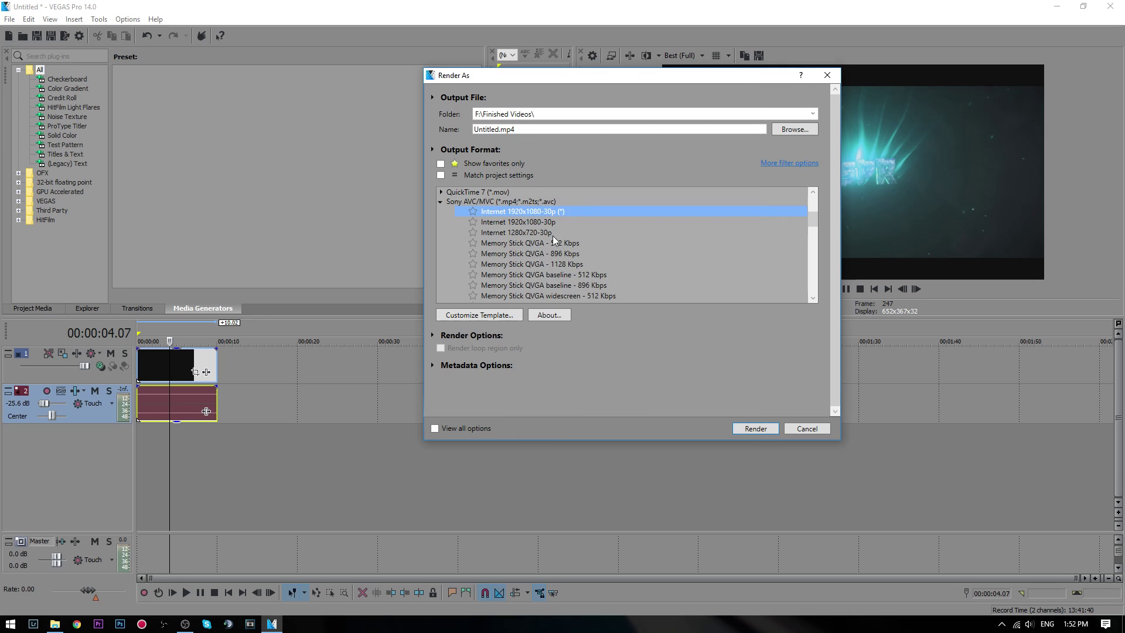
Name the custom template 'Tutorials', save it, and place the caret in the output file name
click(510, 316)
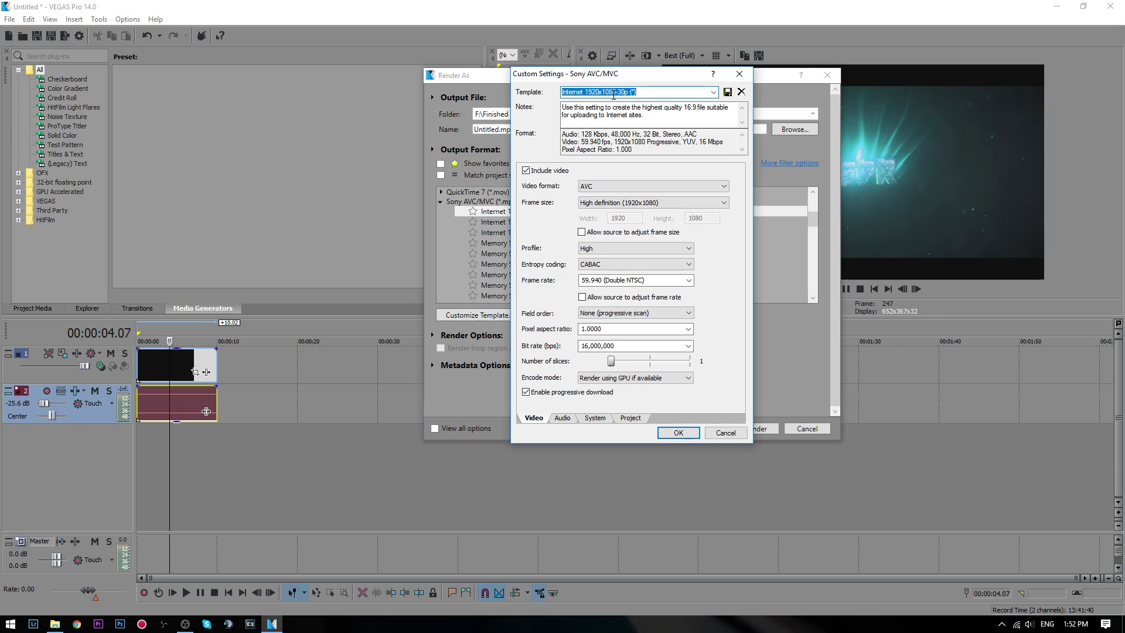
text(Tutorials)
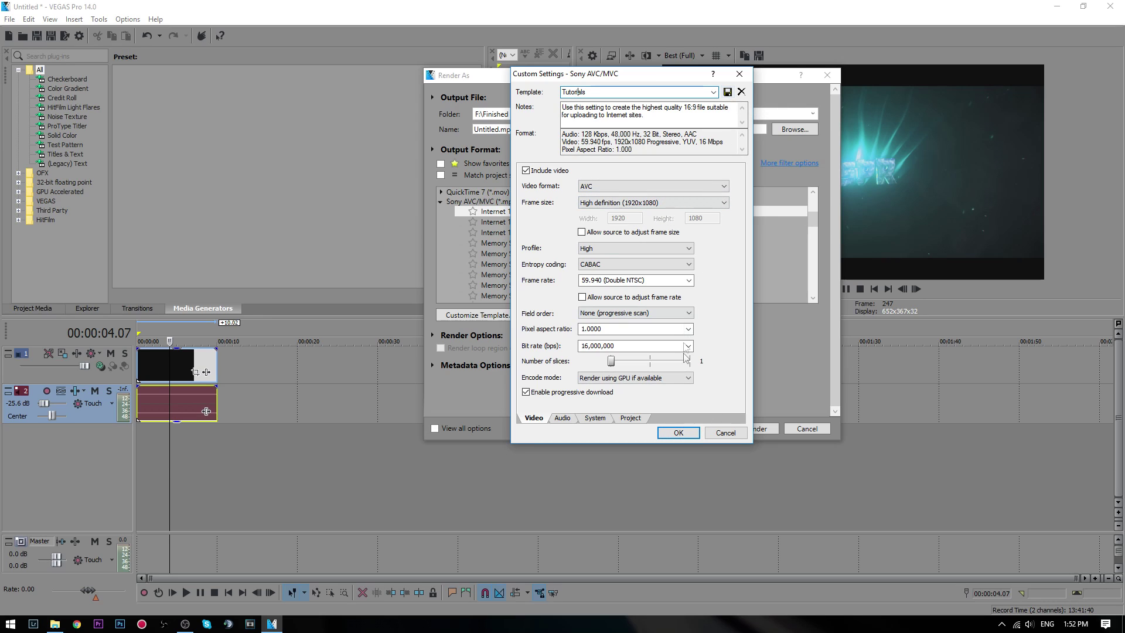
click(678, 432)
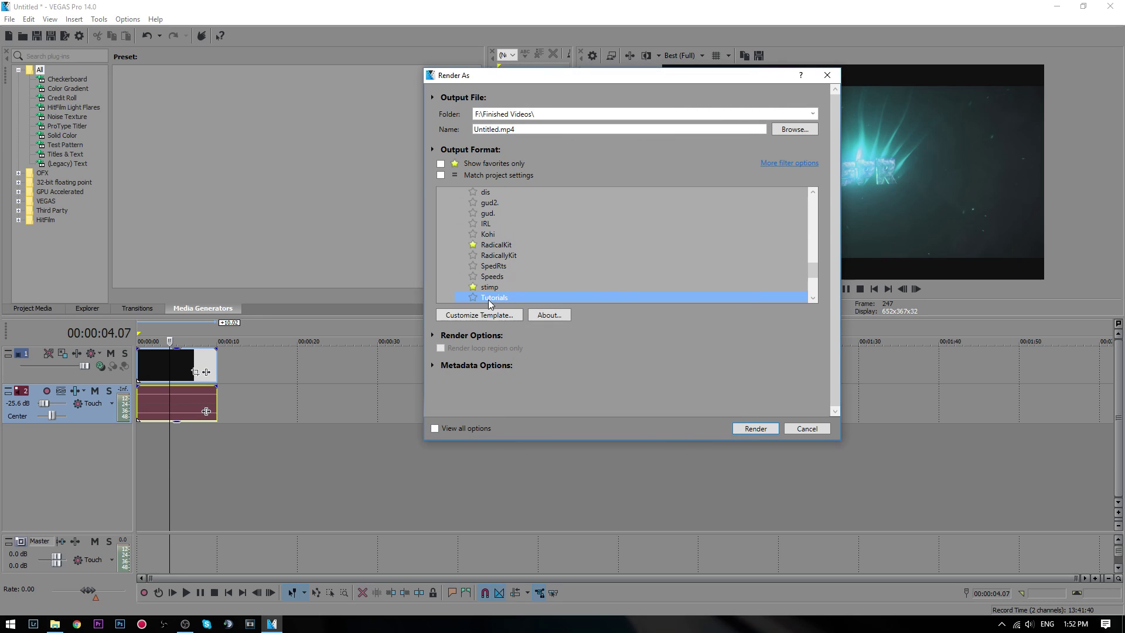
click(488, 129)
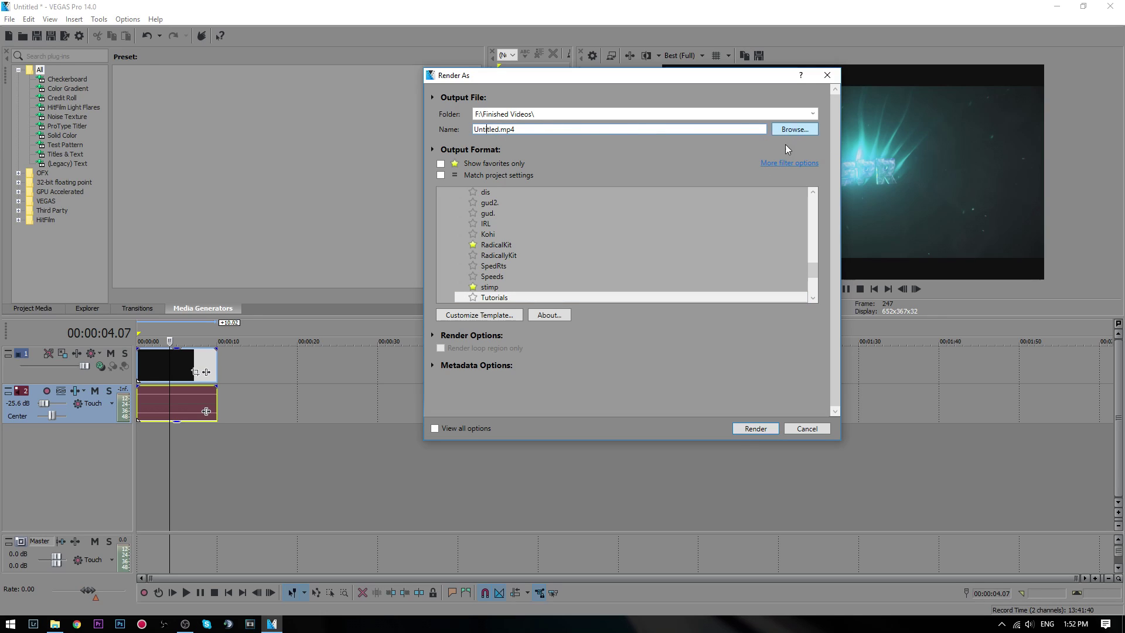